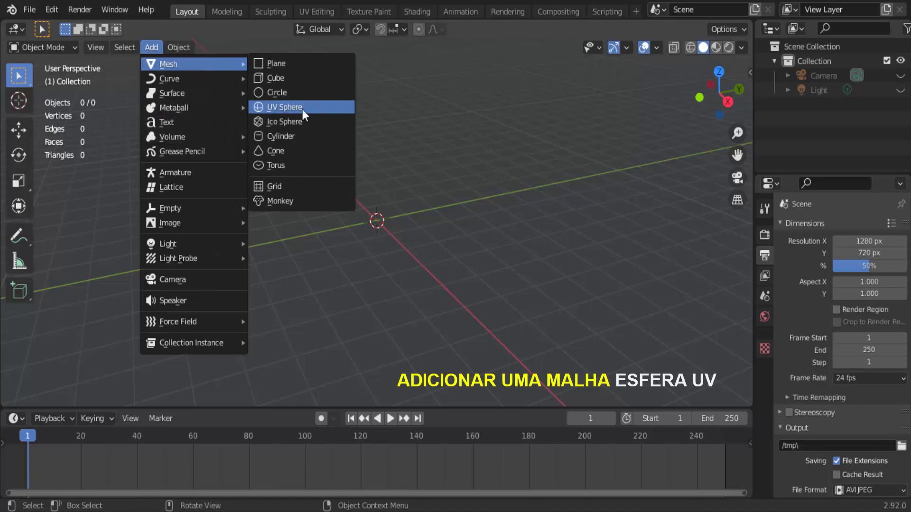
Add a UV sphere at the origin and scale it down uniformly to about 0.48.
click(304, 110)
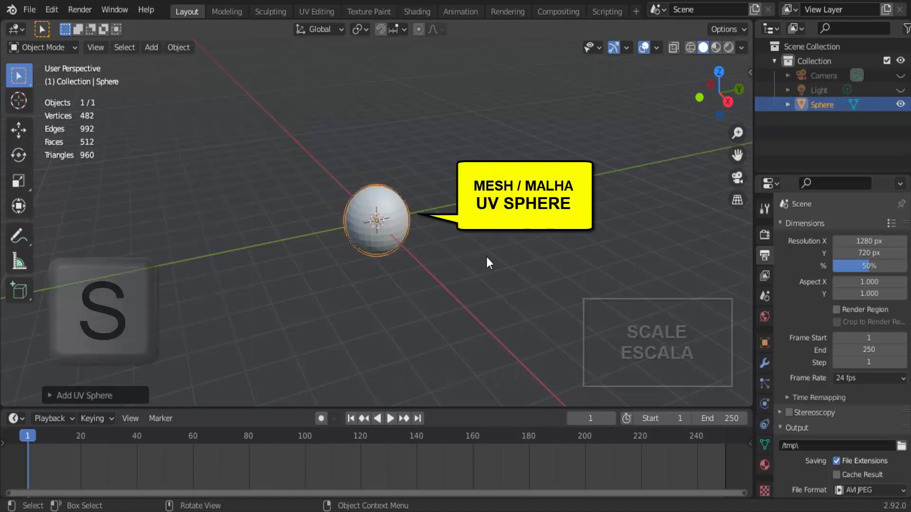
key(s)
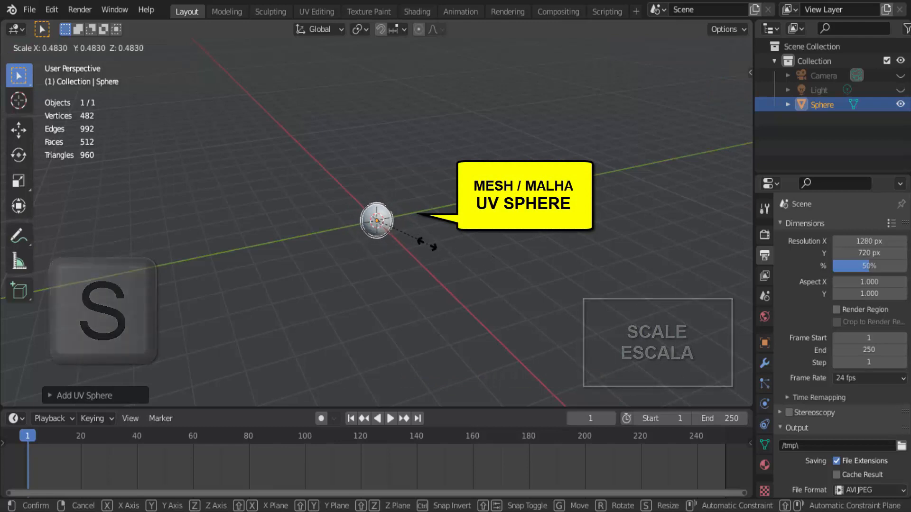
click(421, 235)
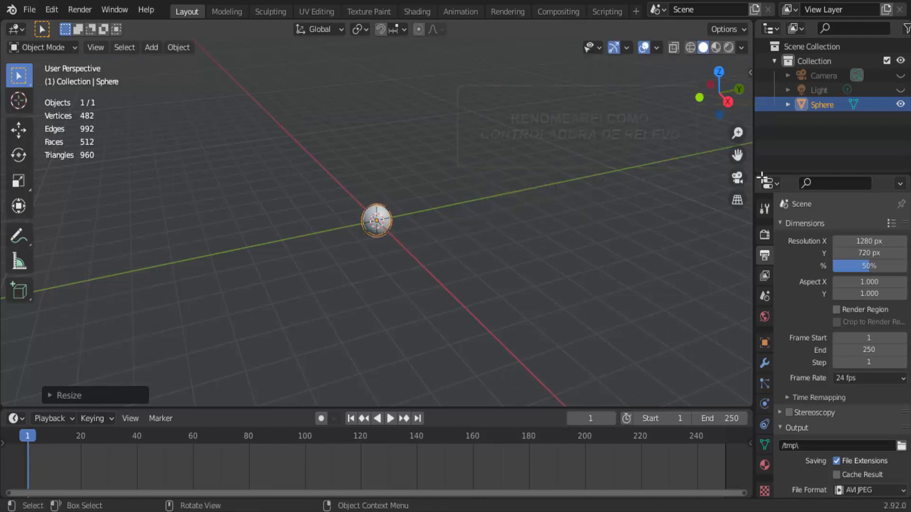
Rename the sphere as controladora de relevo.
double_click(813, 107)
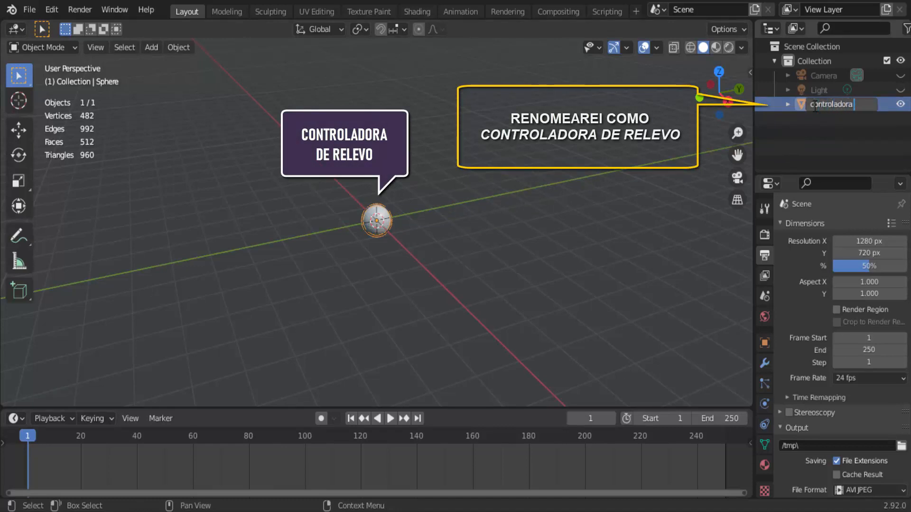
text(controladora de relevo)
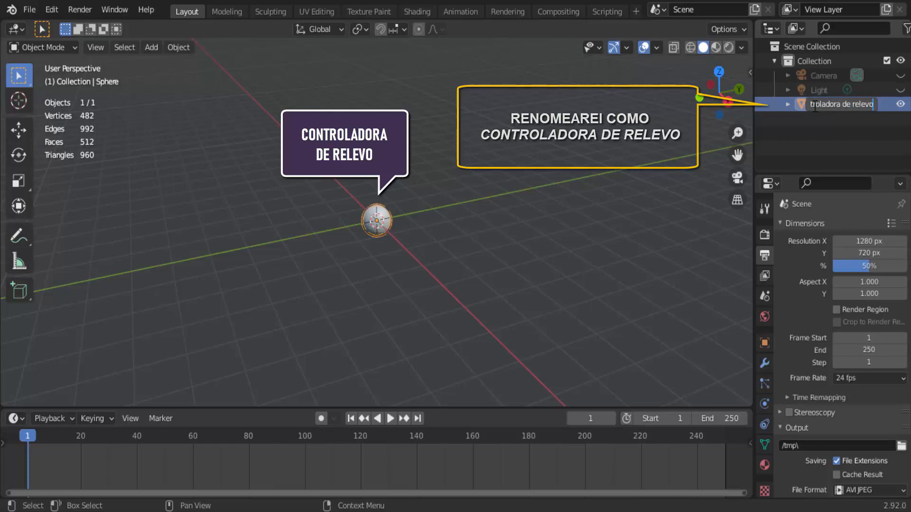
key(Return)
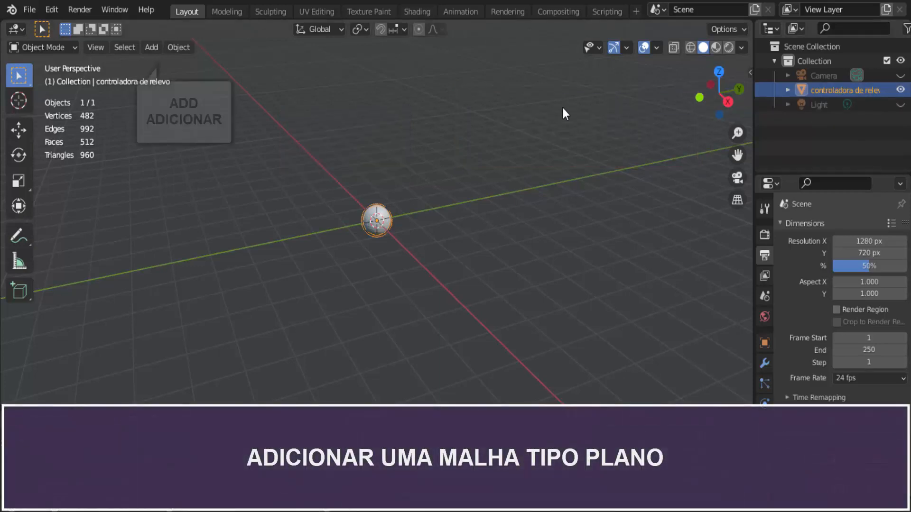
Add a plane at the origin and scale it up uniformly to more than three times its size.
click(151, 49)
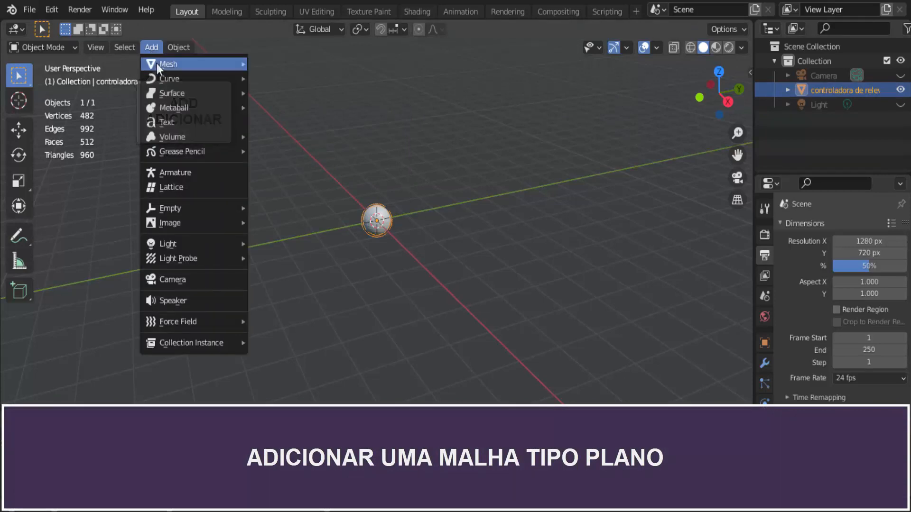
mouse_move(161, 64)
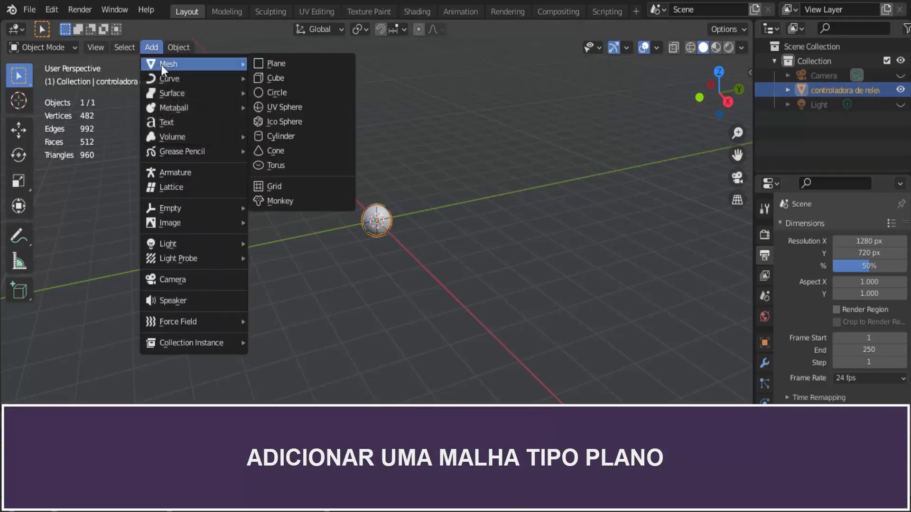
click(287, 62)
key(s)
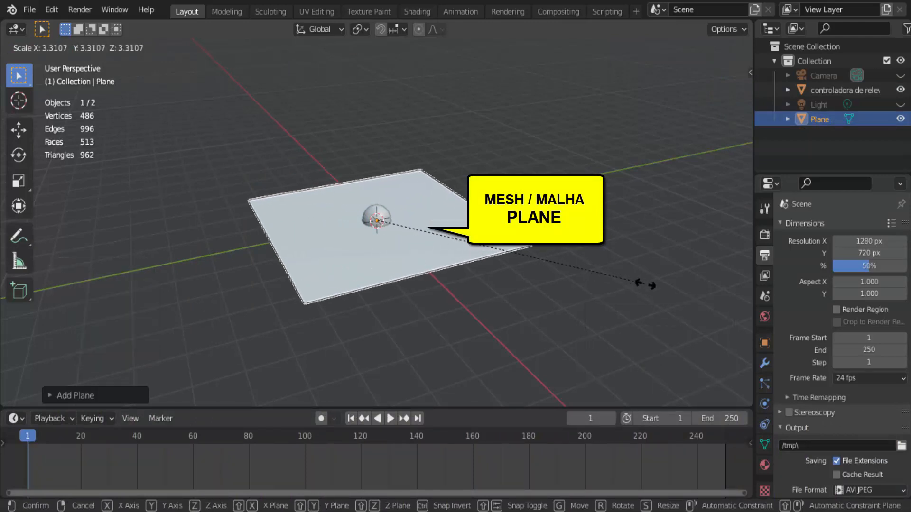
click(679, 291)
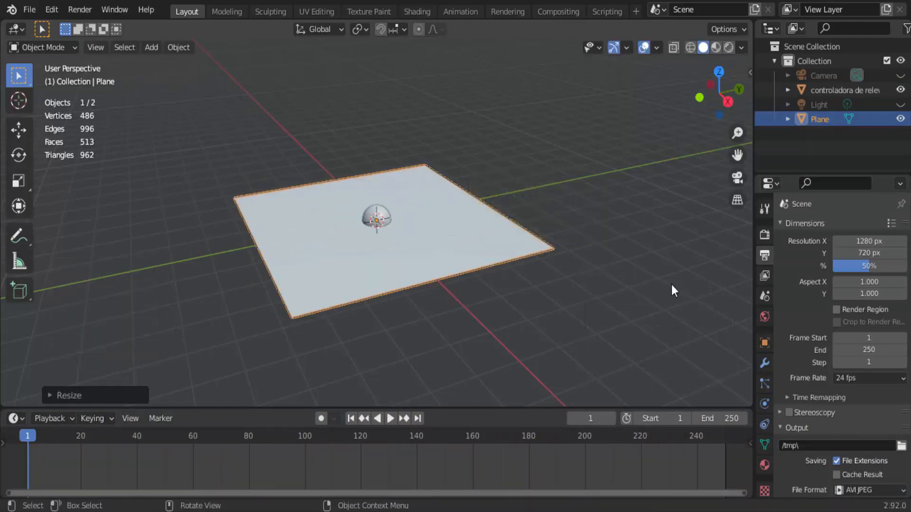
Rename the plane as relevo.
click(821, 118)
double_click(820, 118)
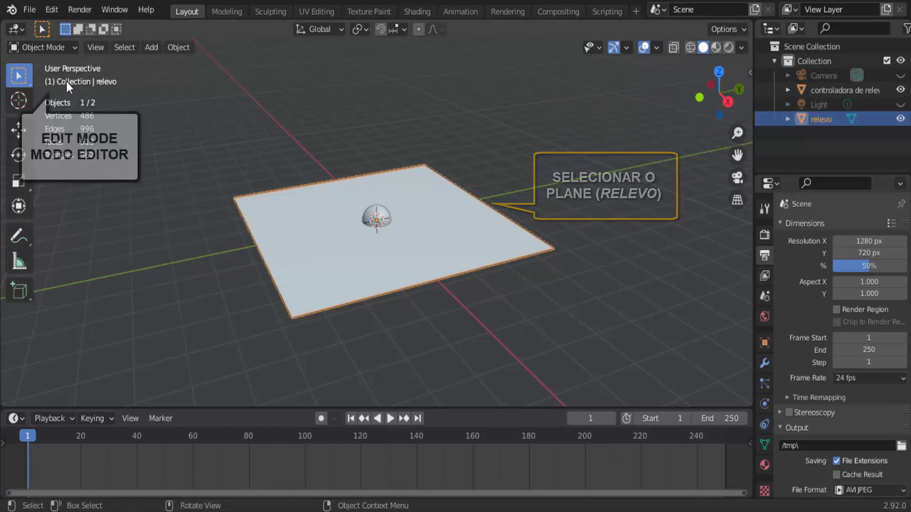
Subdivide the relevo plane's mesh in Edit Mode with 8 cuts.
click(54, 48)
click(53, 78)
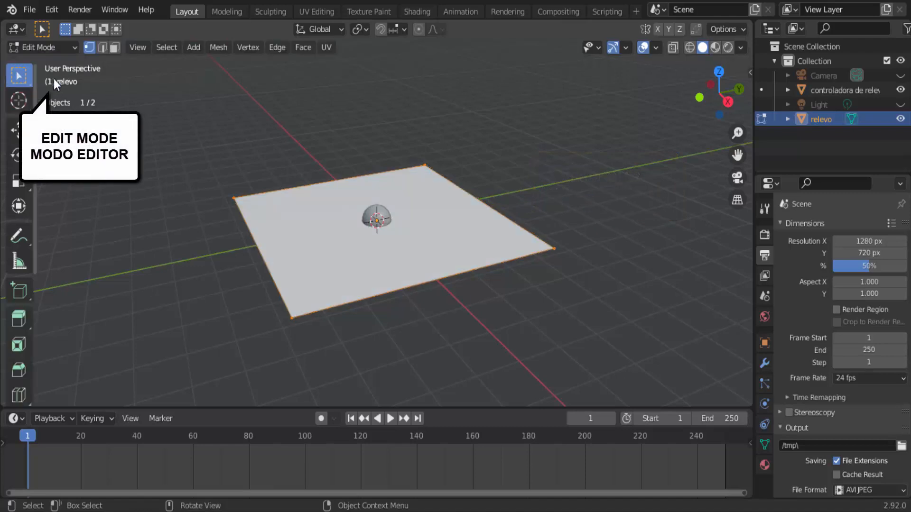
right_click(582, 135)
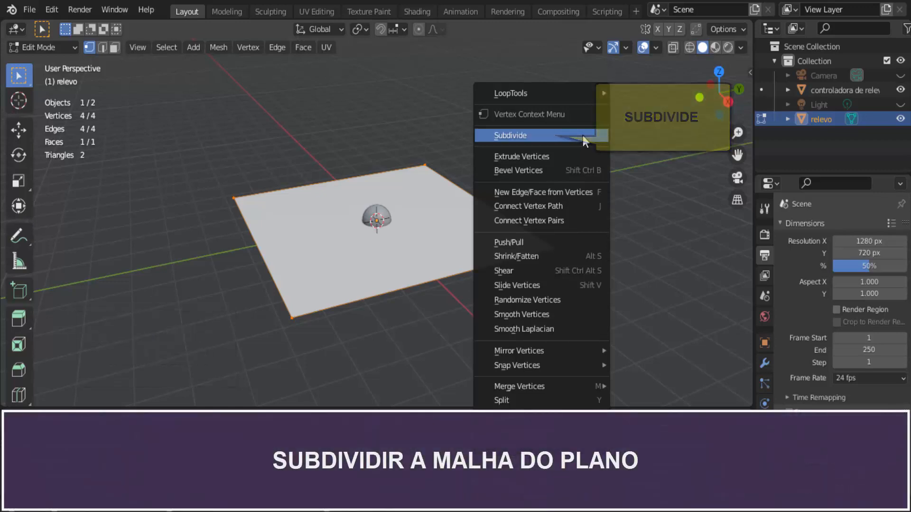
click(583, 140)
click(48, 396)
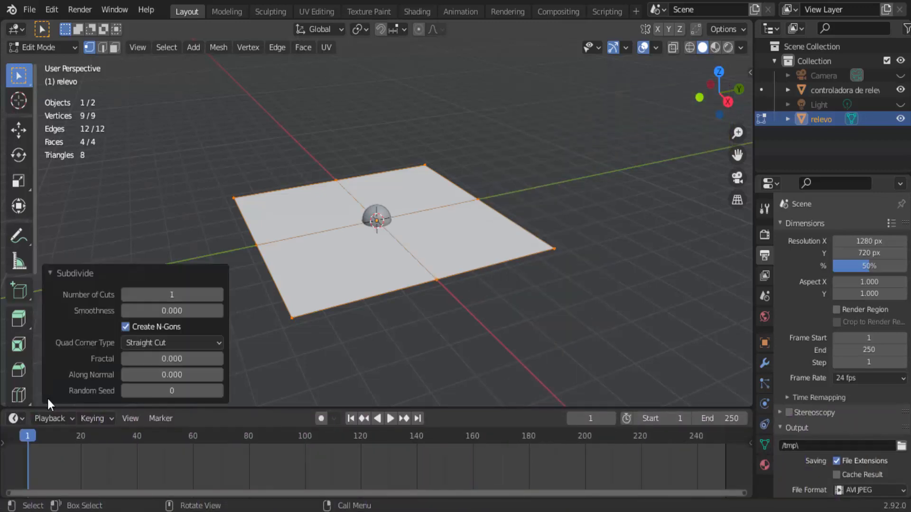
drag(156, 295, 181, 295)
click(156, 294)
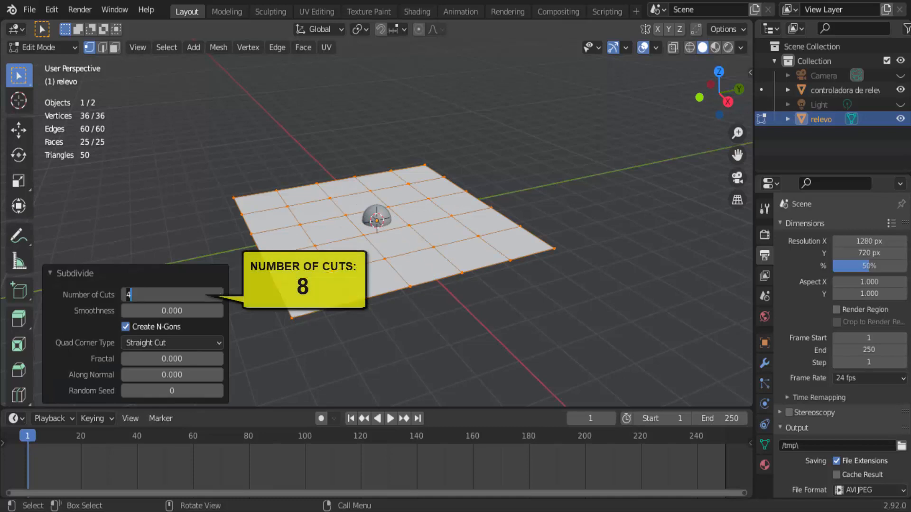
text(8)
key(Return)
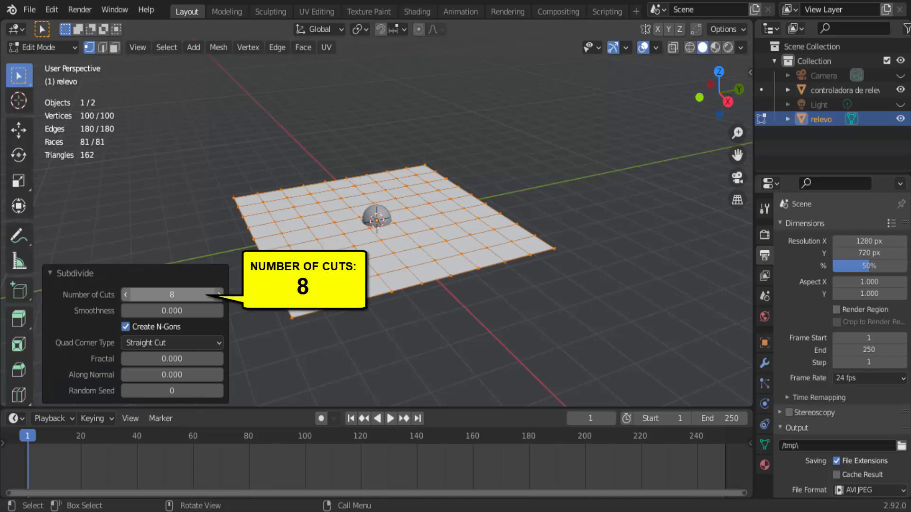
click(54, 273)
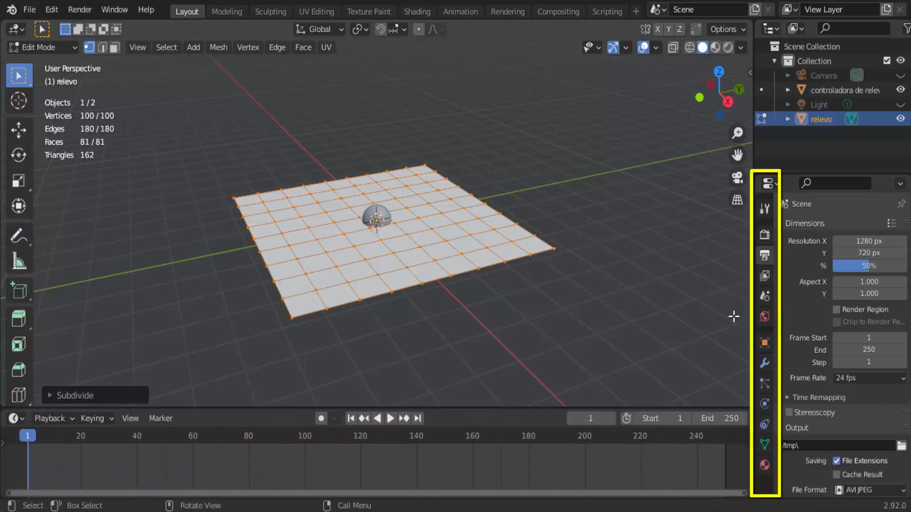
Create a vertex group named montanhas on the relevo plane.
click(764, 445)
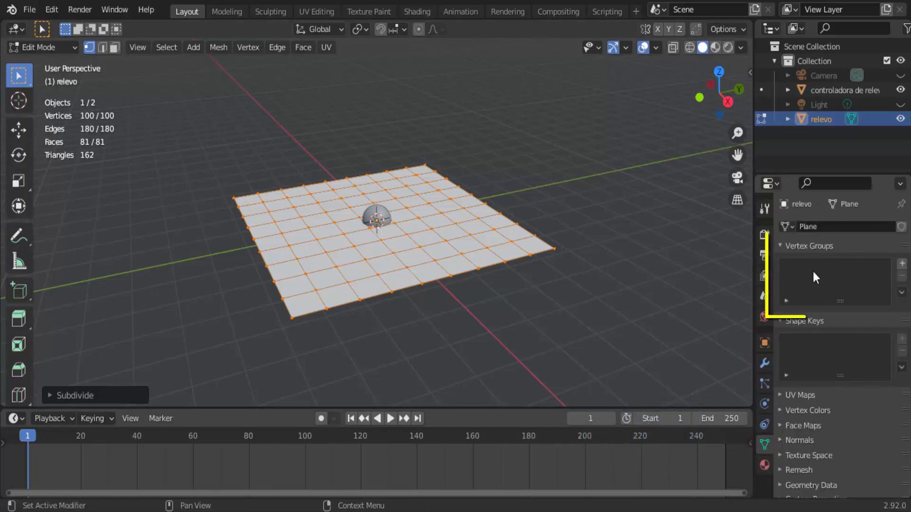
click(902, 264)
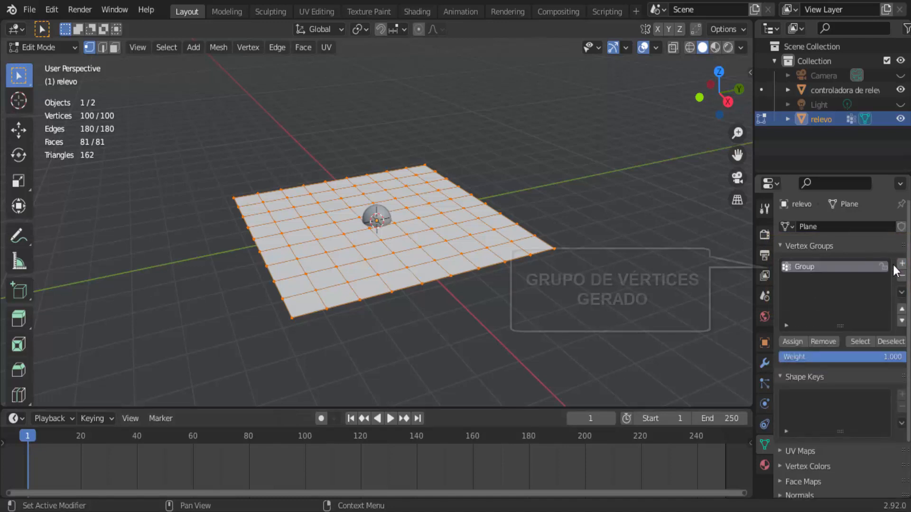
double_click(803, 266)
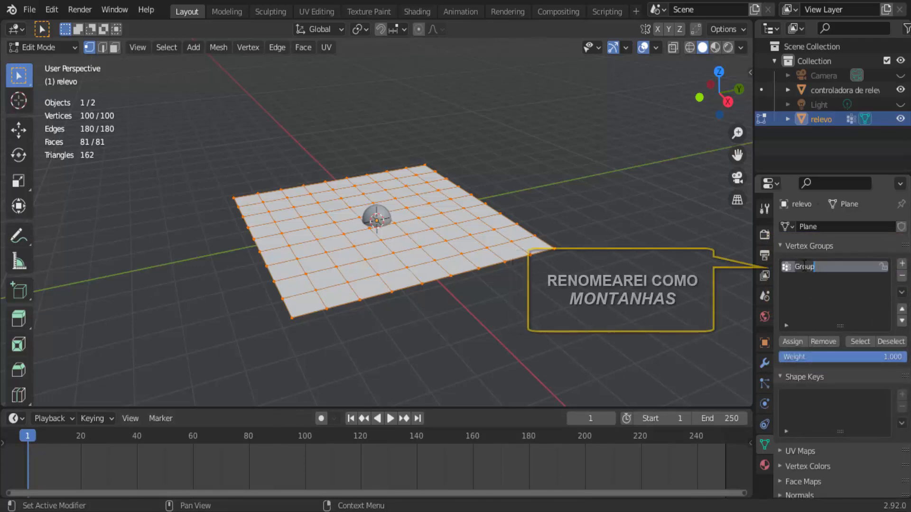
text(mo)
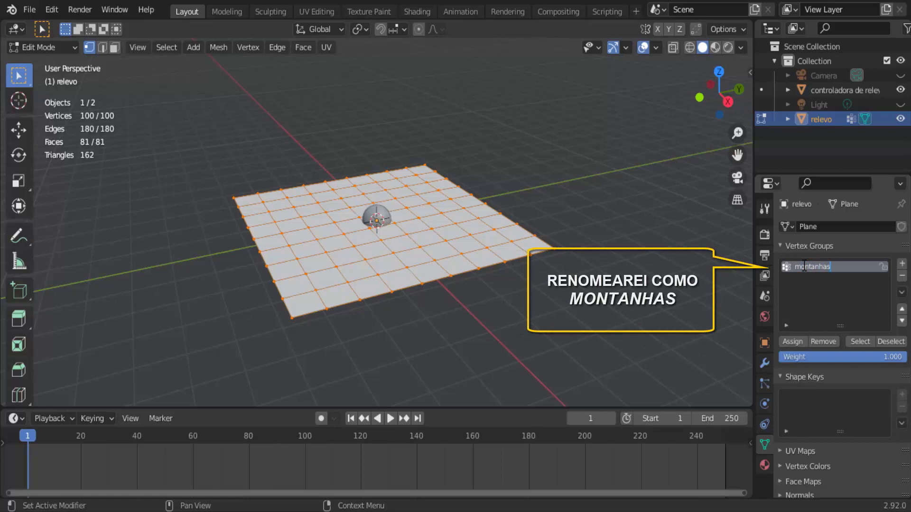
text(ntanhas)
key(Return)
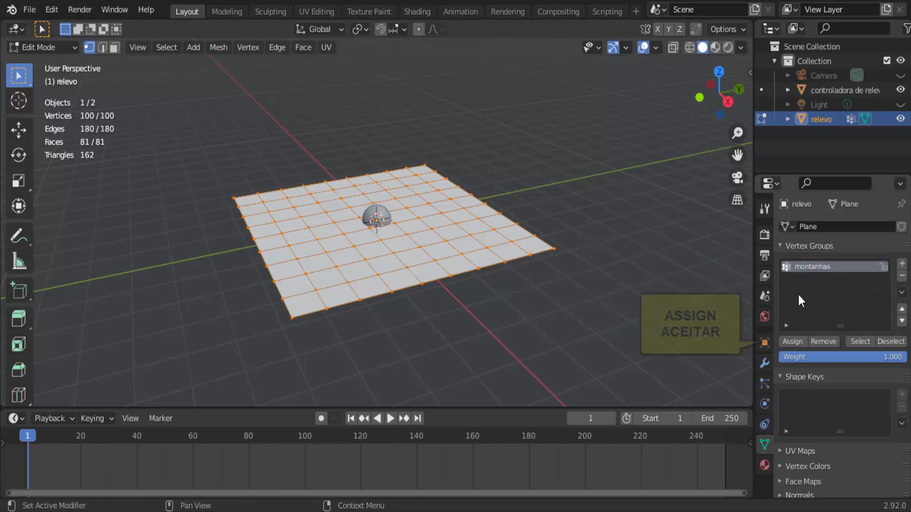
Assign all of the plane's vertices to the montanhas vertex group and return to Object Mode.
click(790, 343)
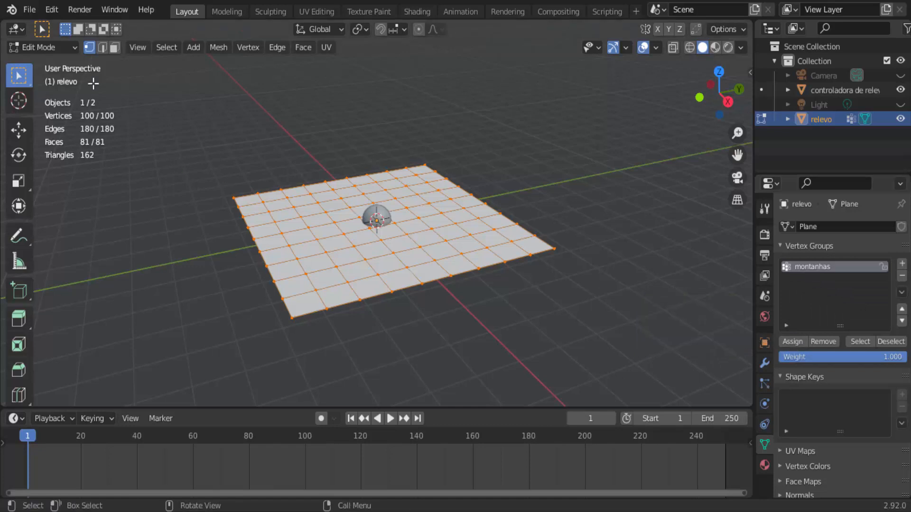
click(49, 47)
click(47, 63)
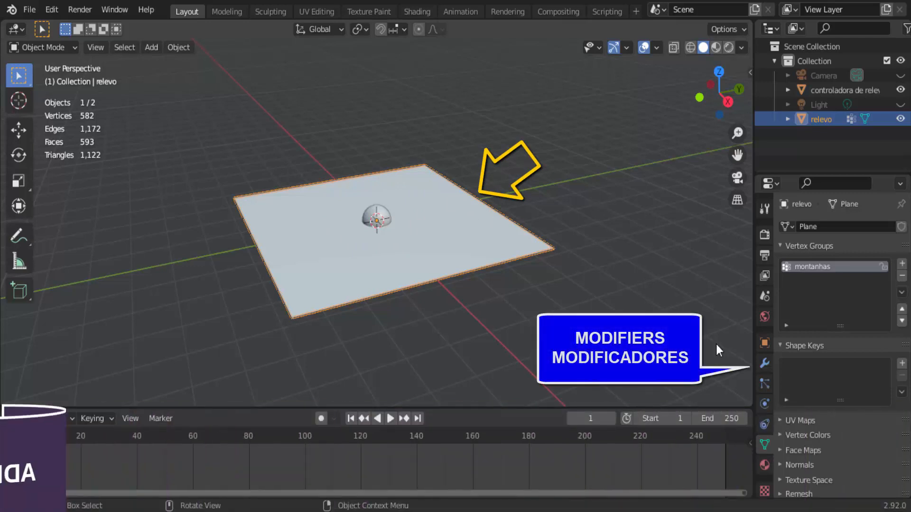
Add a Displace modifier to the relevo plane.
click(764, 363)
click(824, 227)
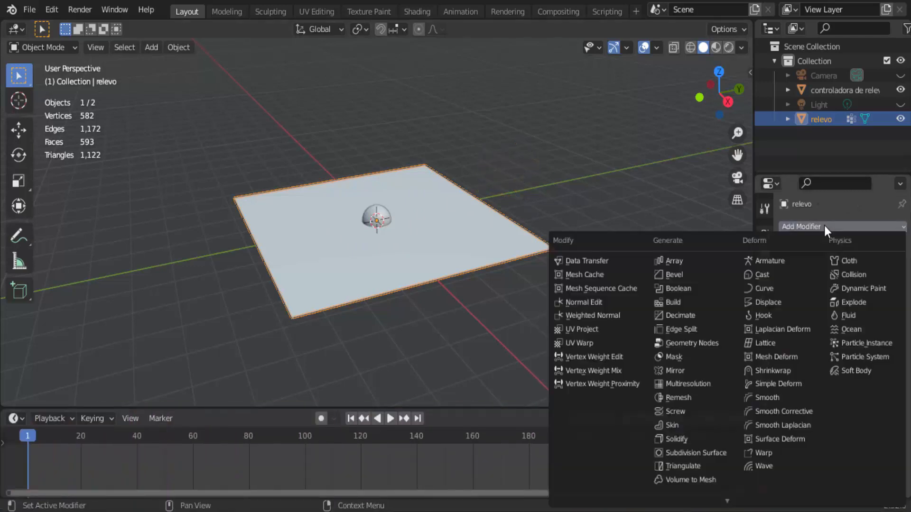
click(782, 300)
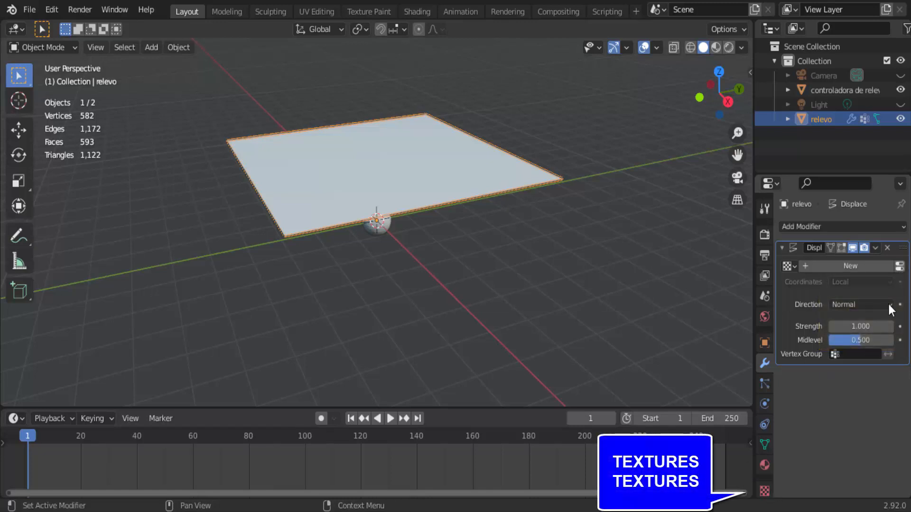
Create a new texture for the Displace modifier and set its type to Clouds.
click(899, 267)
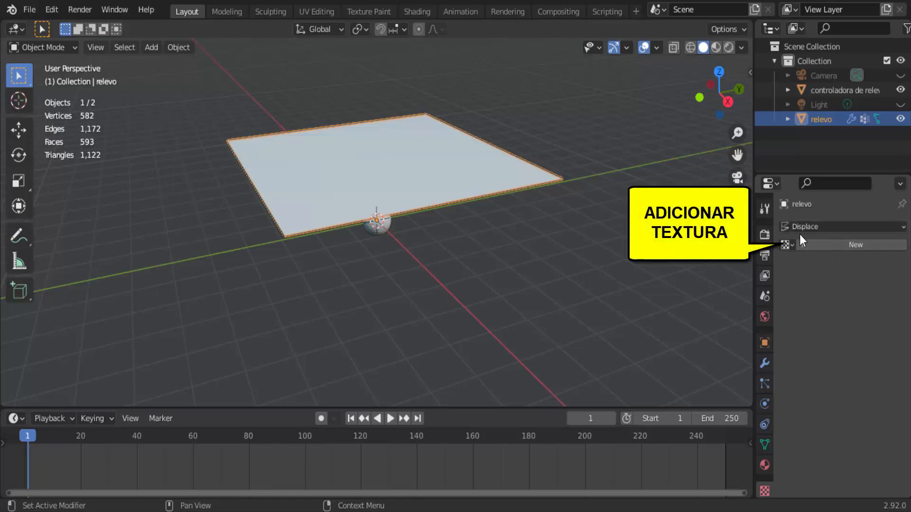
click(858, 244)
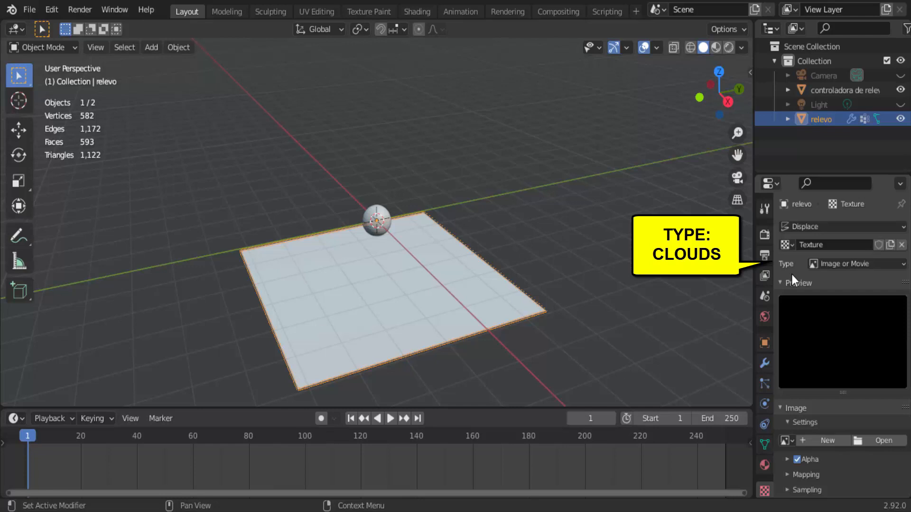
click(852, 263)
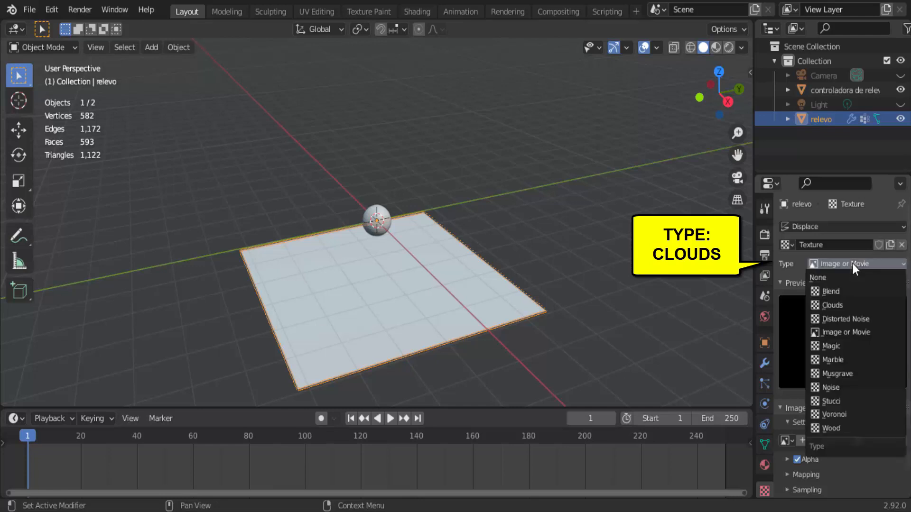
click(838, 306)
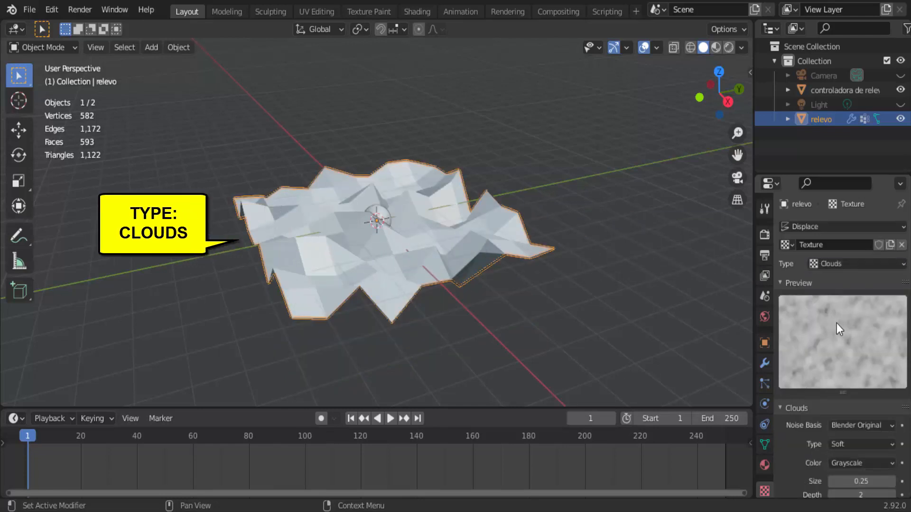
Set the Clouds texture's size to 0.73 and its depth to 5.
scroll(836, 323, down, 3)
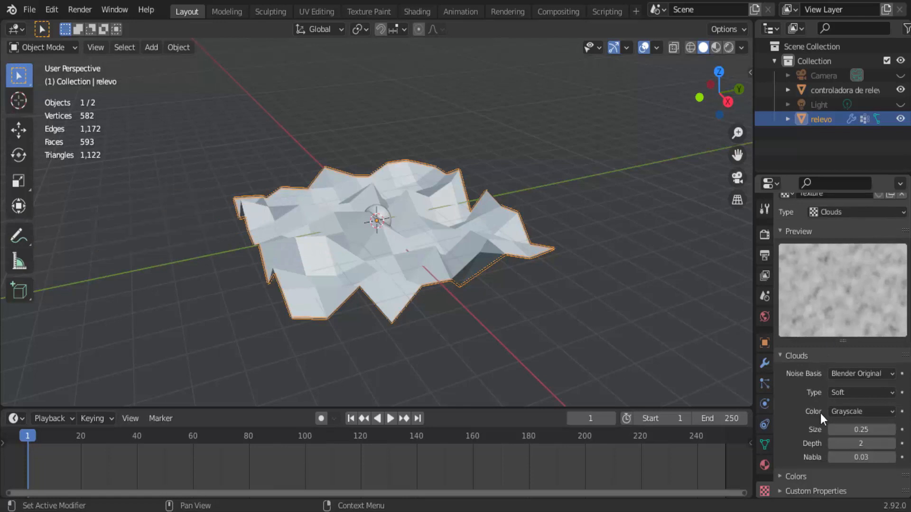
drag(849, 429, 883, 429)
click(891, 443)
click(892, 443)
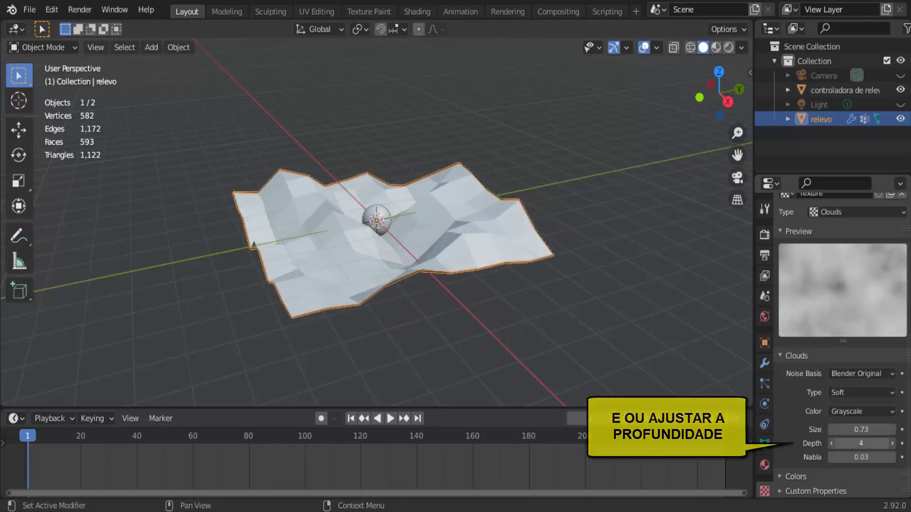
click(892, 444)
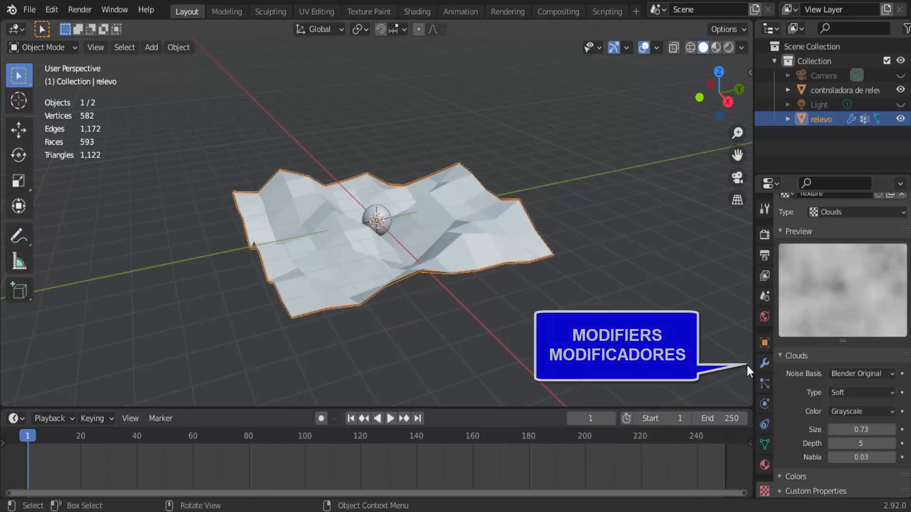
Set the Displace modifier's texture coordinates to Object using controladora de relevo, and assign montanhas as its vertex group.
click(764, 364)
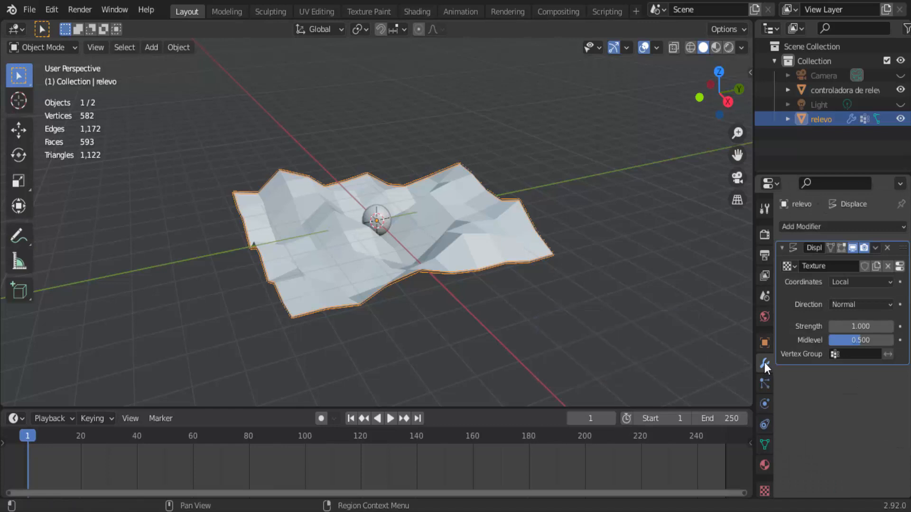
click(788, 266)
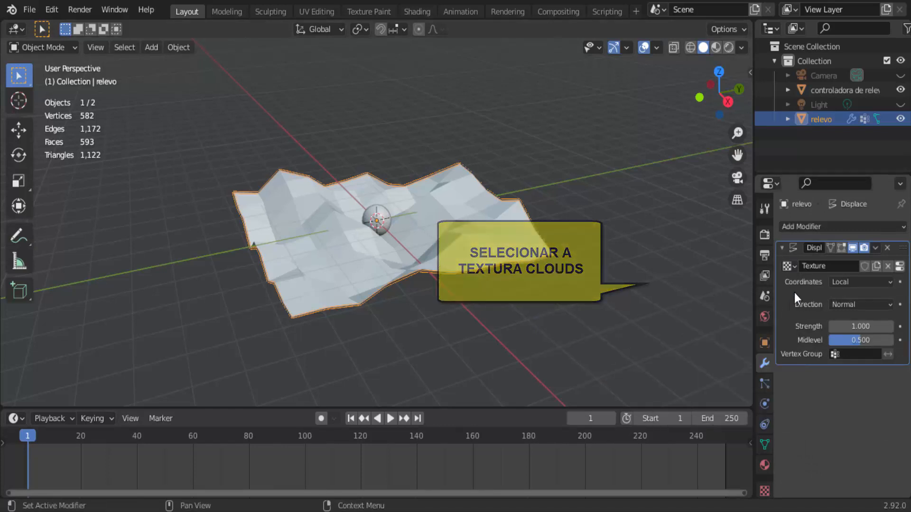
click(872, 283)
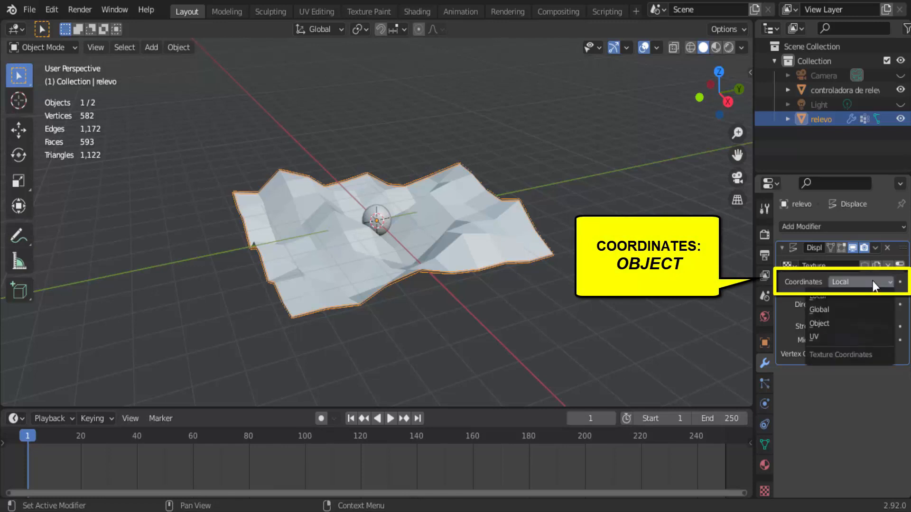
click(834, 323)
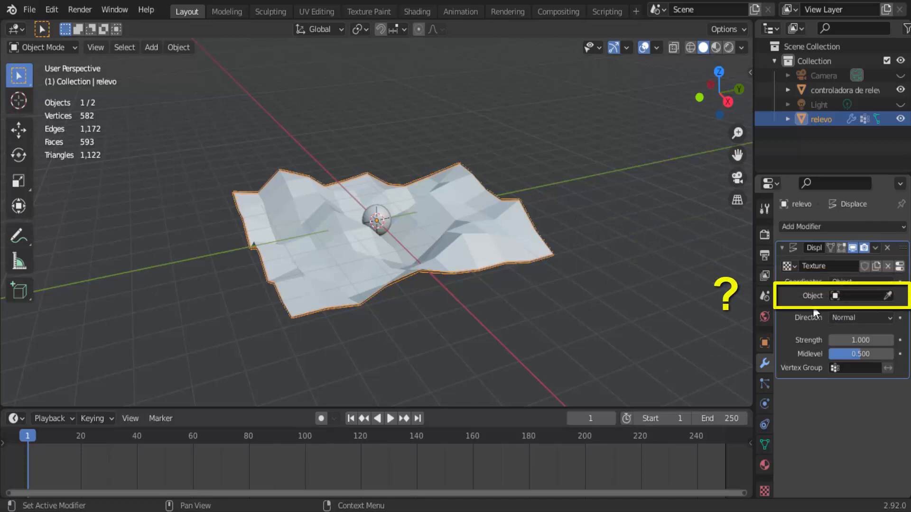
click(887, 296)
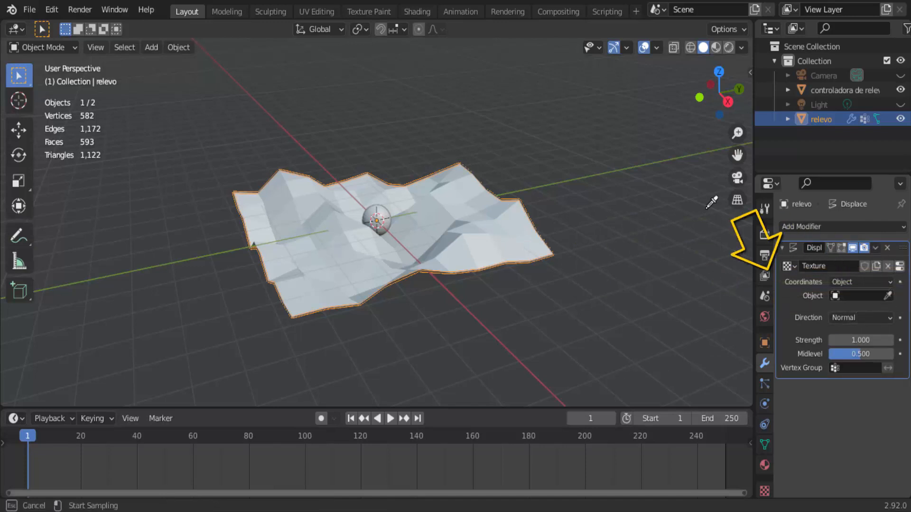
click(380, 220)
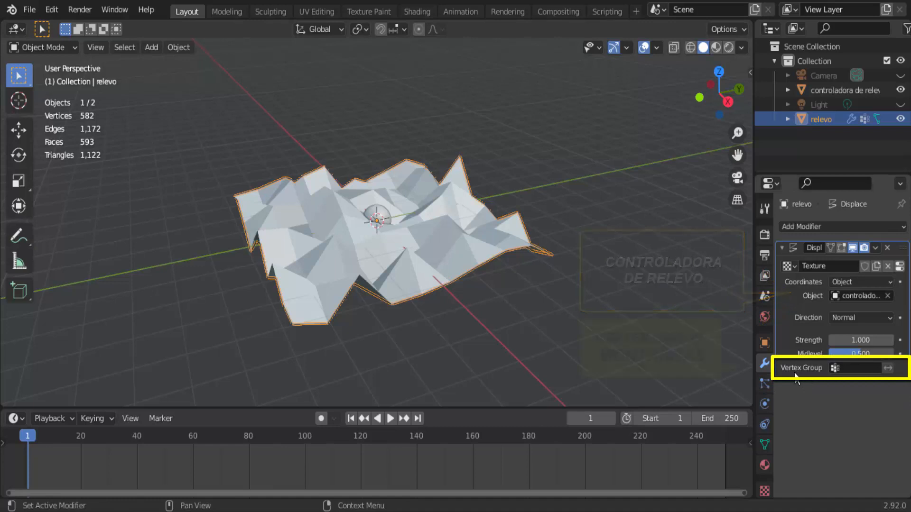
click(853, 370)
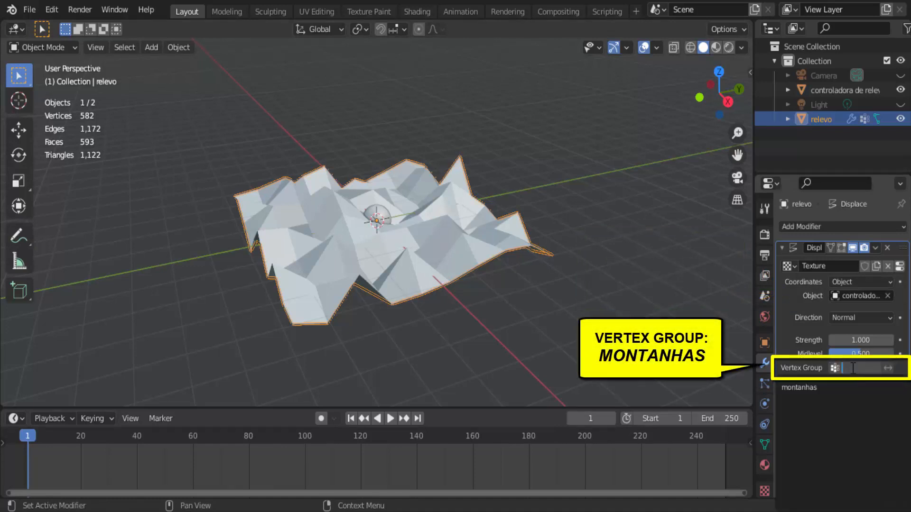
click(810, 387)
Try moving the controladora de relevo sphere around over the relief, and cancel the move.
click(385, 213)
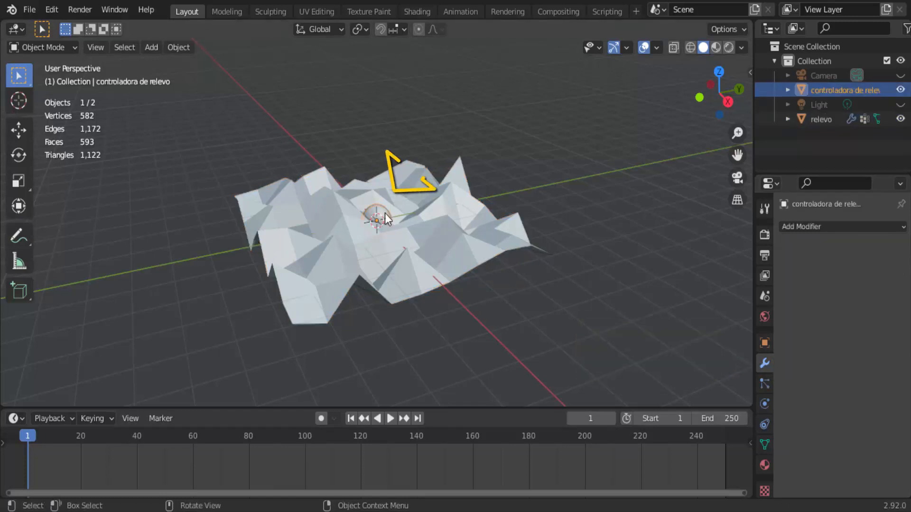
key(g)
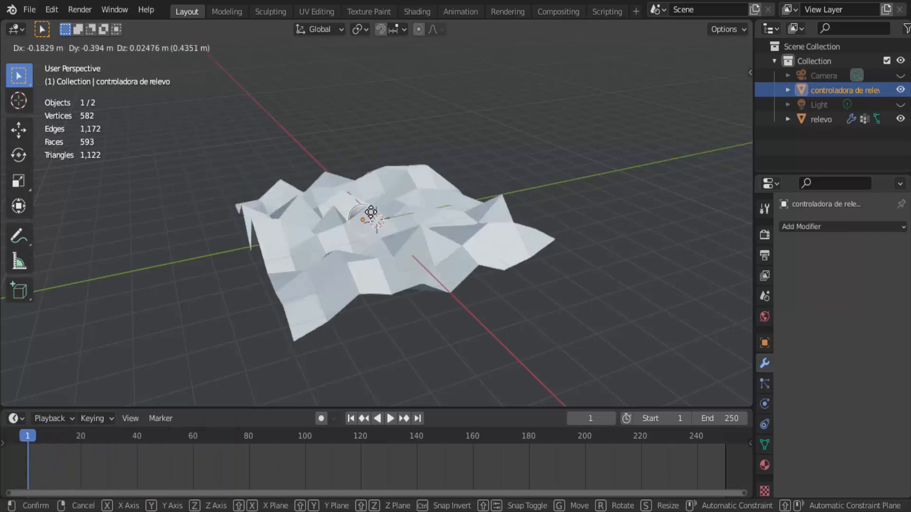
key(Escape)
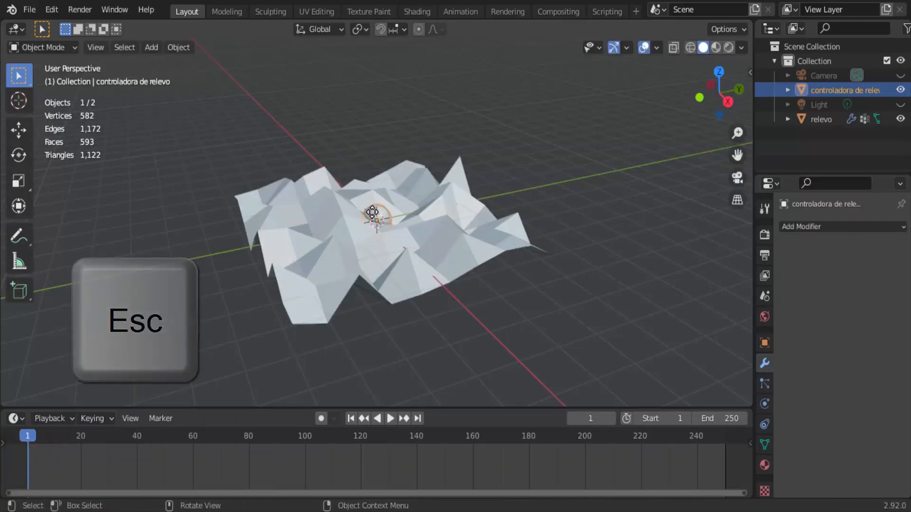
Add a Vertex Weight Proximity modifier to the relevo plane.
click(488, 239)
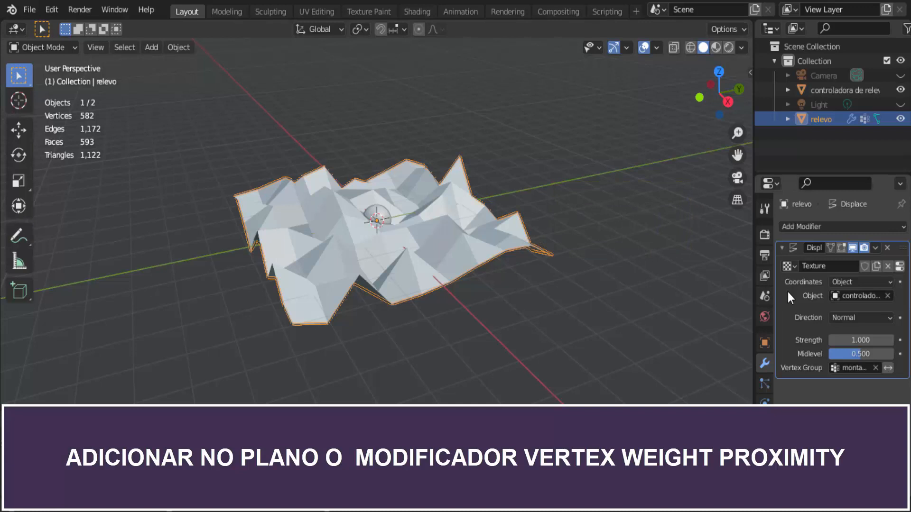
click(781, 247)
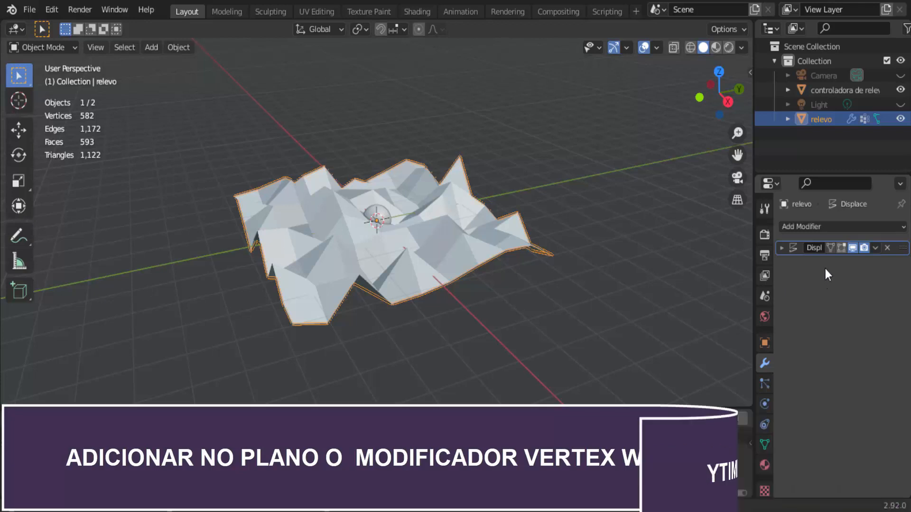
click(817, 225)
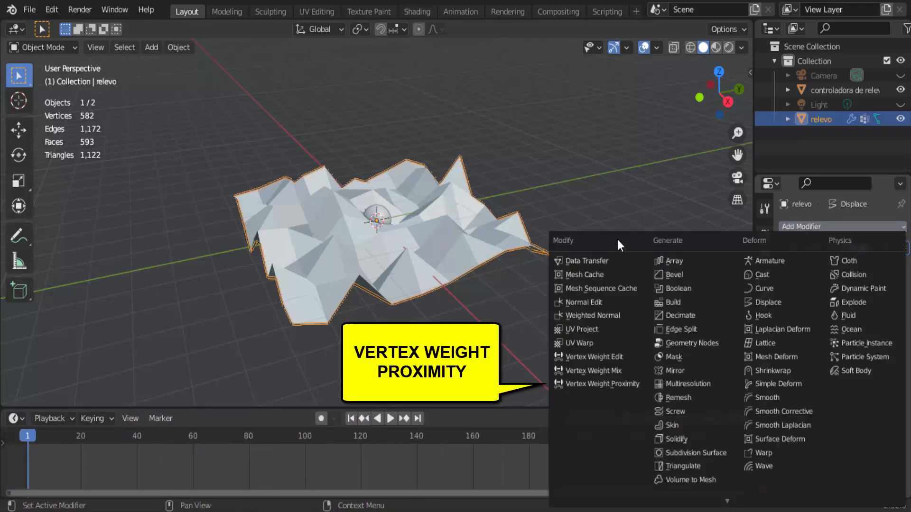
click(605, 386)
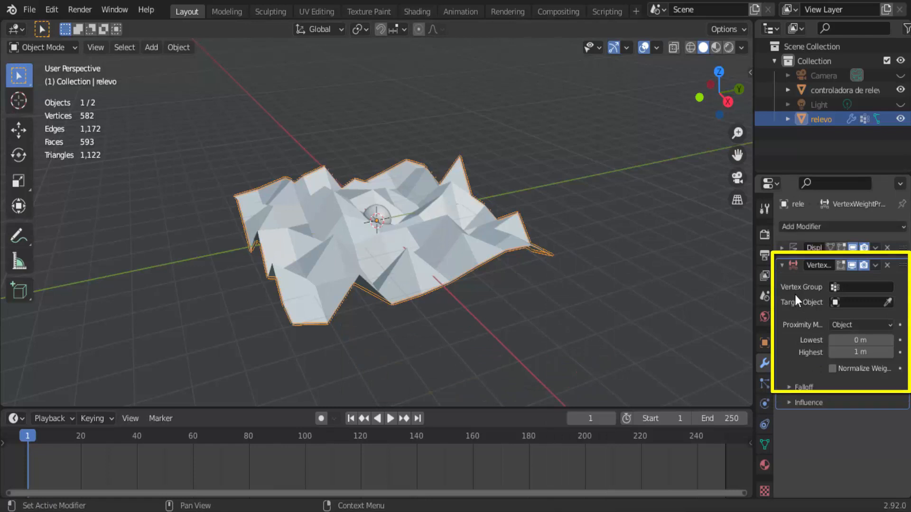
Set the Vertex Weight Proximity modifier's vertex group to montanhas and its target object to controladora de relevo.
click(842, 288)
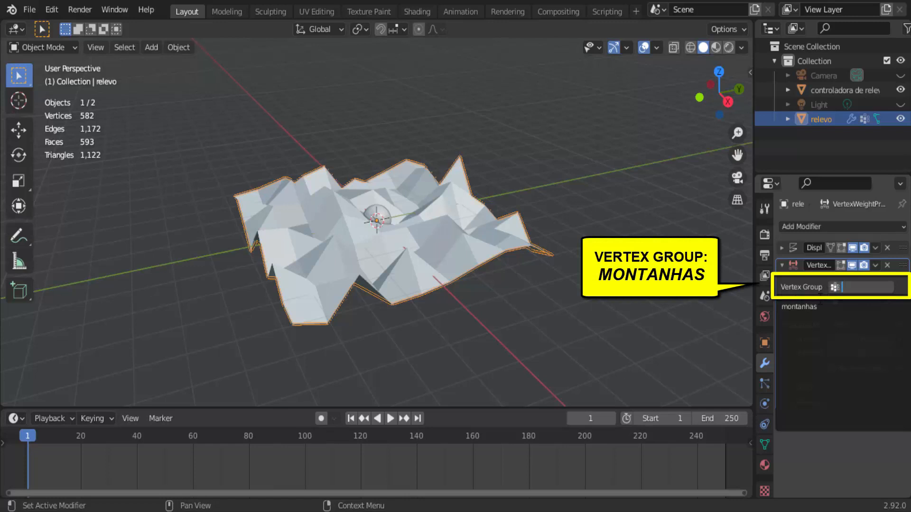
click(803, 305)
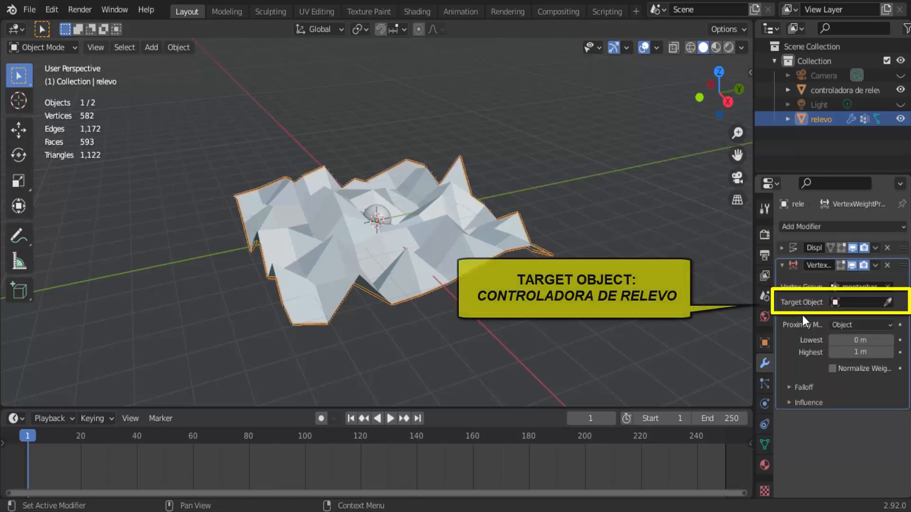
click(847, 302)
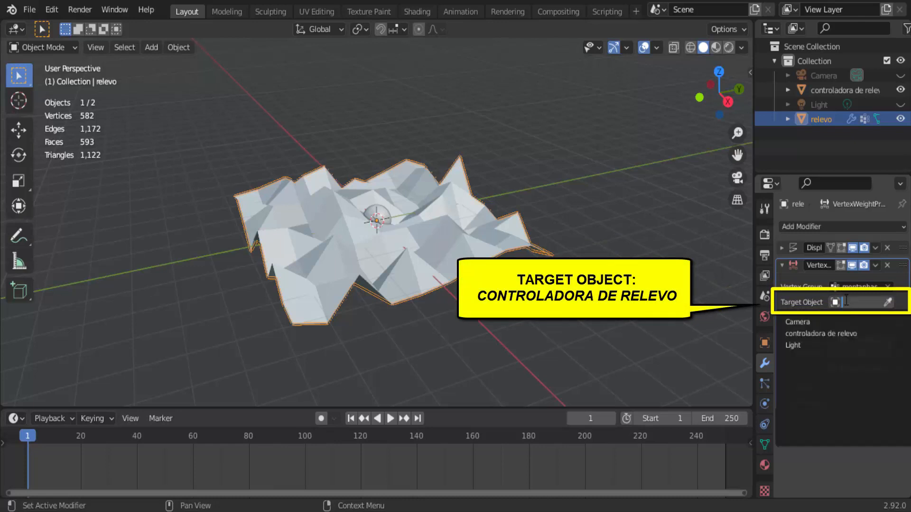
click(829, 334)
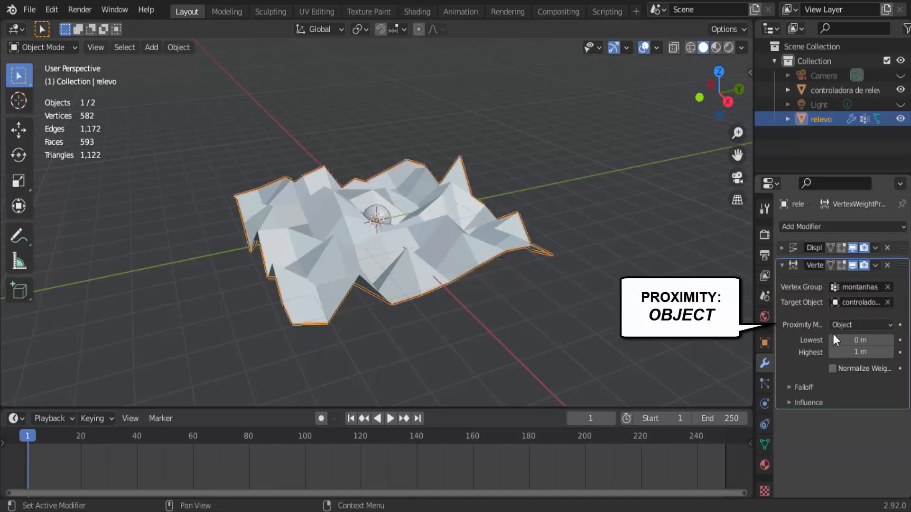
Set the proximity mode to Geometry with Vertex, the lowest distance to 3.2 m and the highest to 0 m.
click(841, 323)
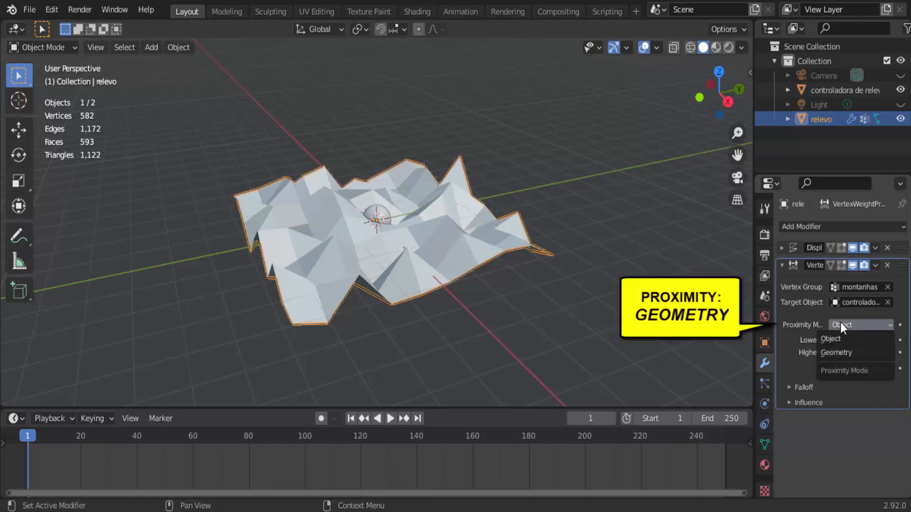
click(838, 352)
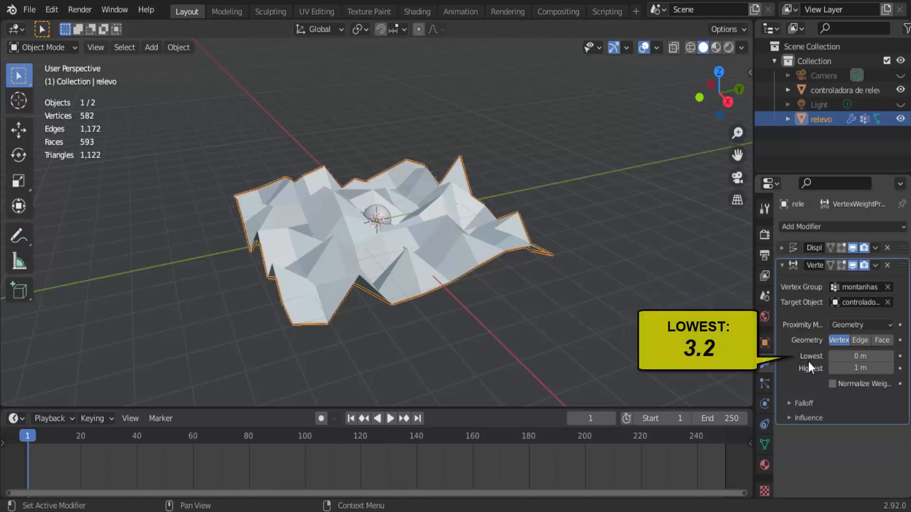
click(846, 357)
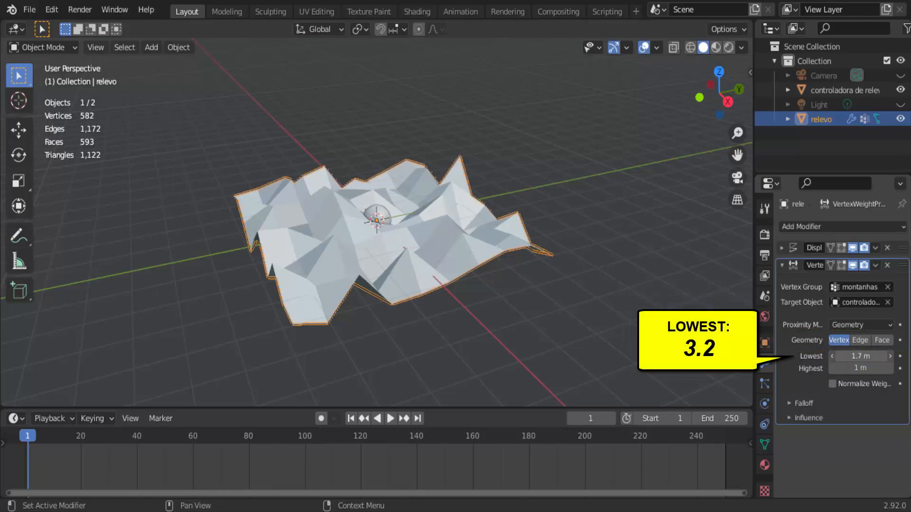
mouse_move(854, 357)
mouse_down()
mouse_move(863, 357)
mouse_move(854, 368)
mouse_up()
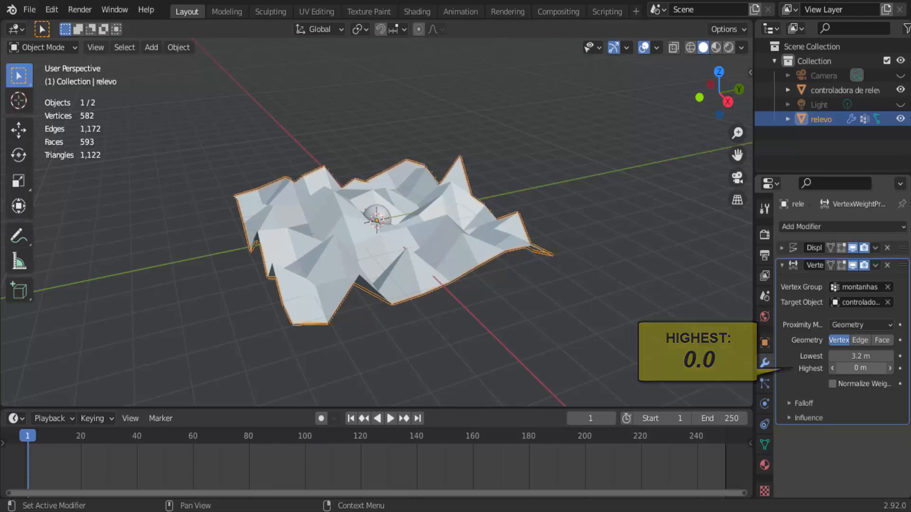
Move the controladora de relevo sphere about 2 m, up above the relief.
click(388, 211)
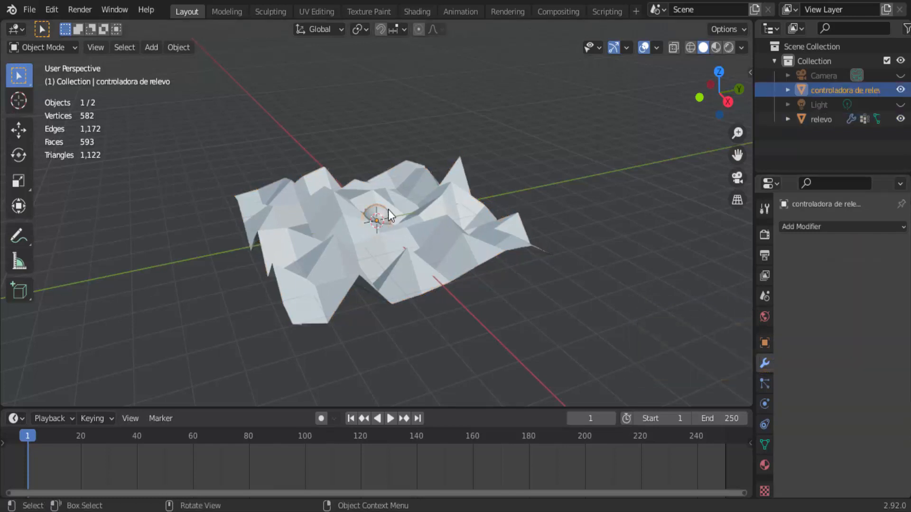
key(g)
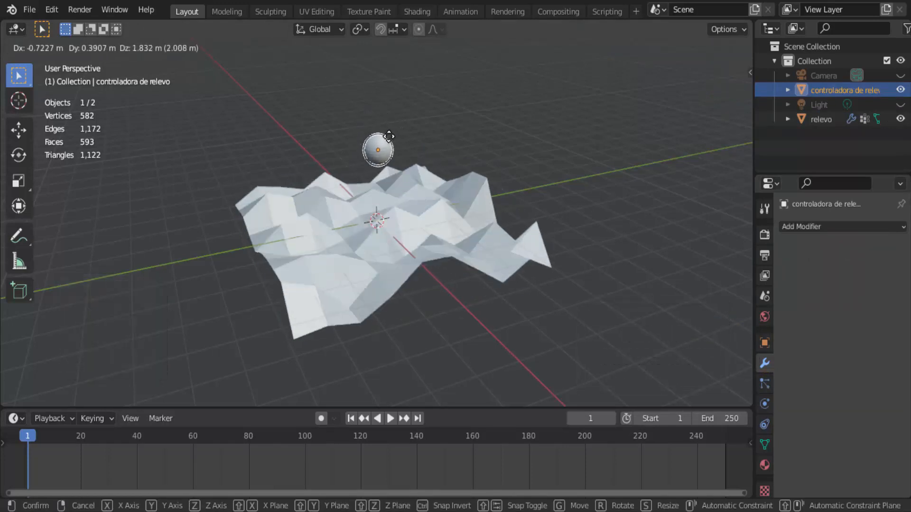
click(389, 136)
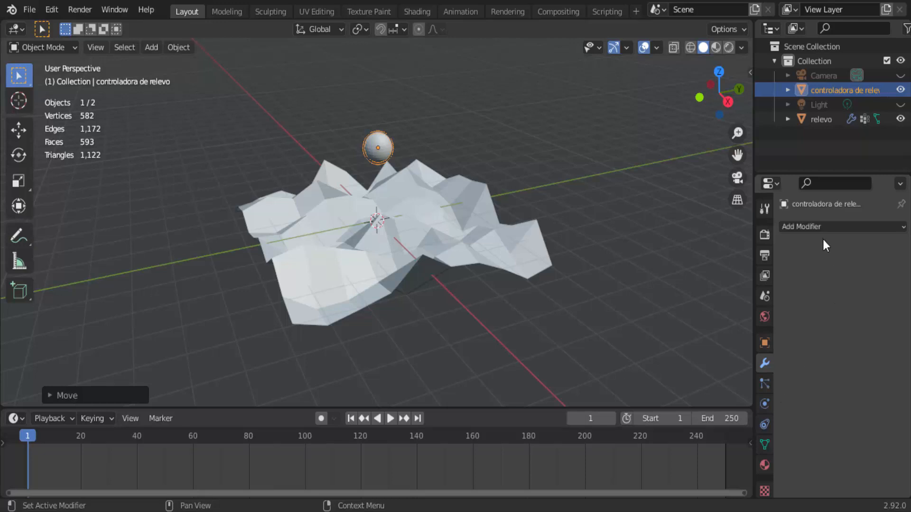
Set the relevo plane's proximity distances to 2.8 m lowest and 0.7 m highest, and place VertexWeightProximity above Displace in the modifier stack.
click(519, 263)
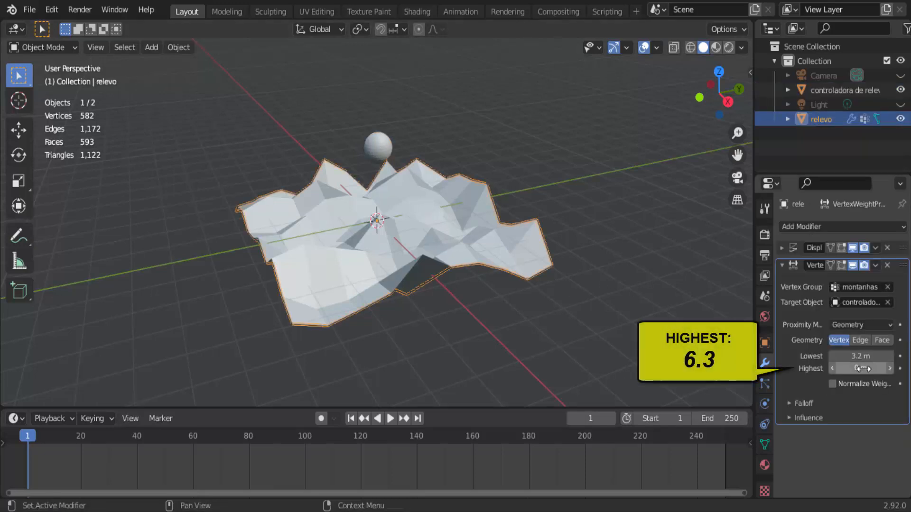
drag(867, 368, 833, 368)
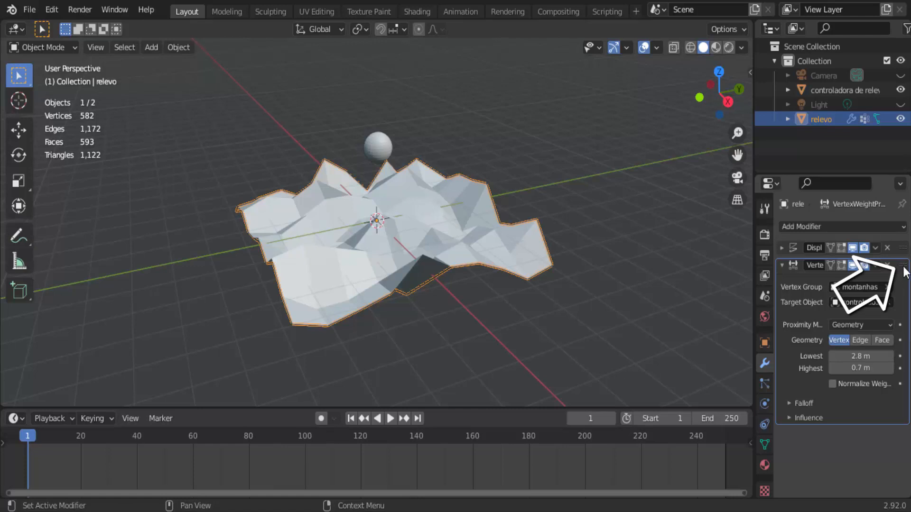
drag(904, 272, 903, 244)
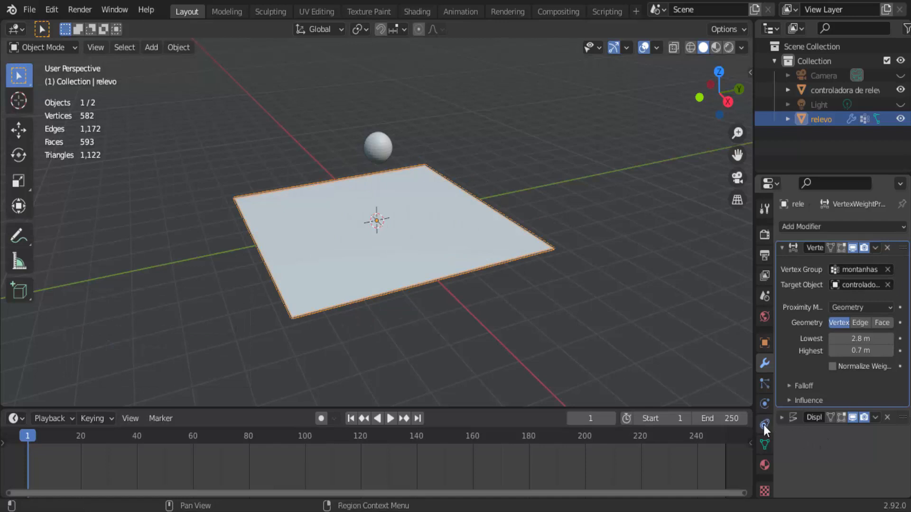
drag(754, 266, 677, 269)
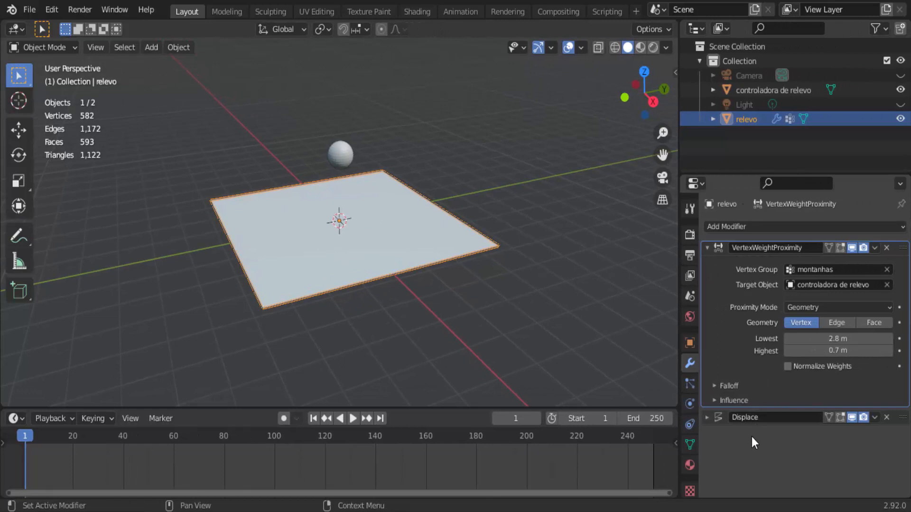
Lower the controladora de relevo sphere onto the plane's surface near its centre.
click(348, 153)
key(g)
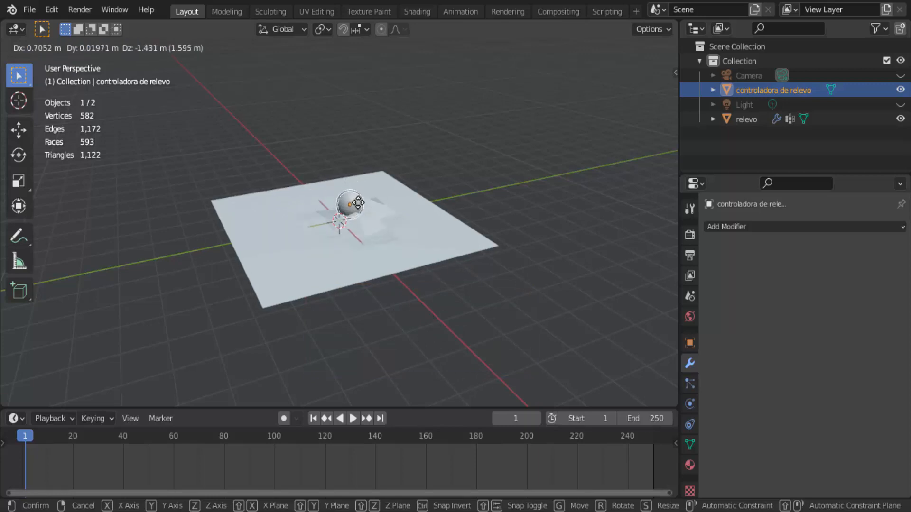
click(364, 215)
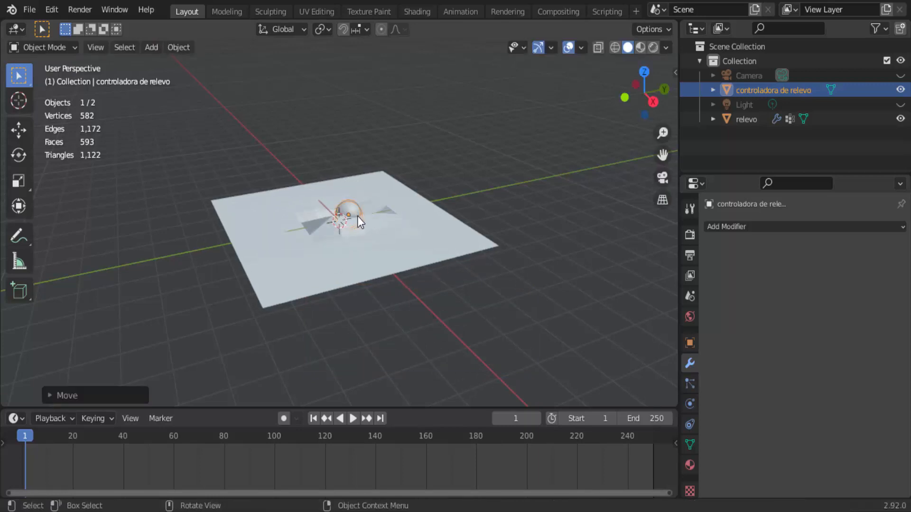
Add a Subdivision Surface modifier to the relevo plane after the Displace modifier.
click(465, 246)
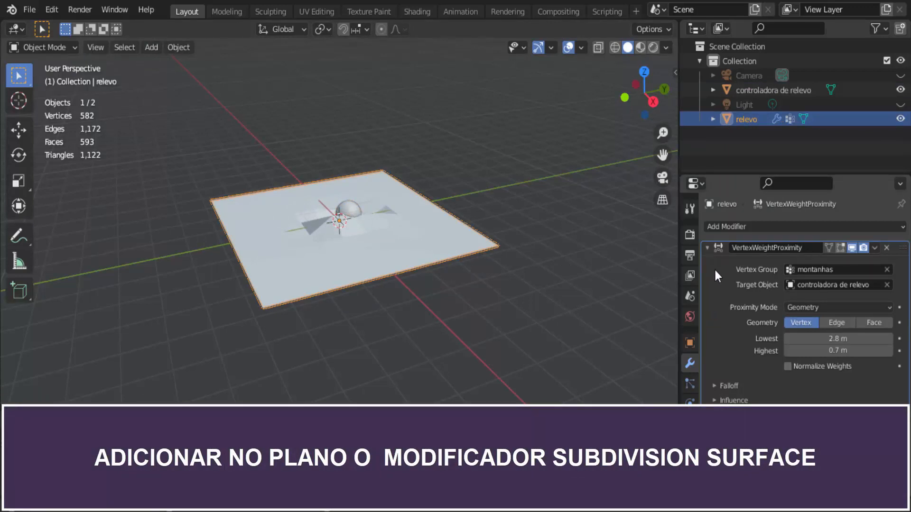
click(707, 248)
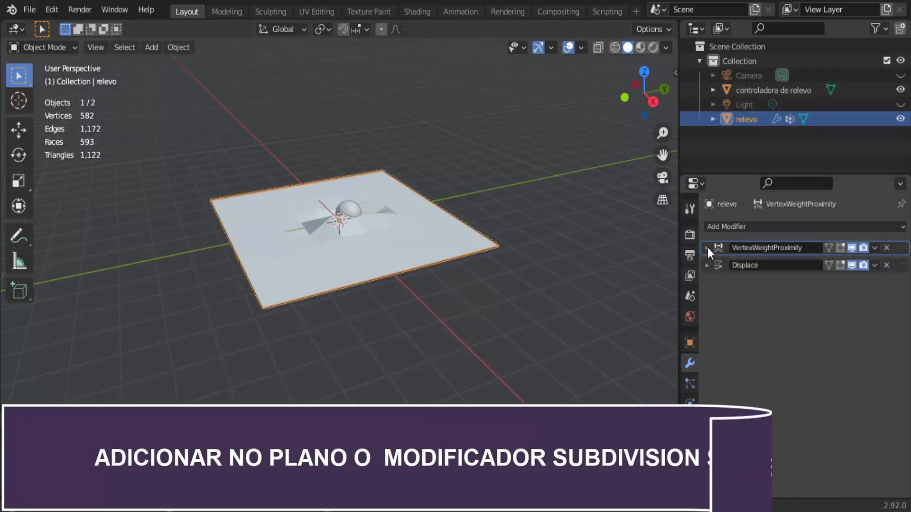
click(730, 227)
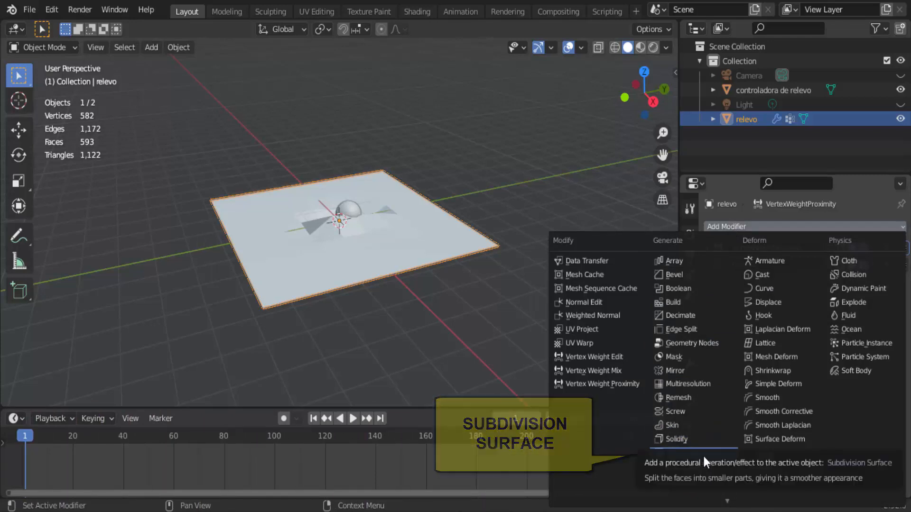
click(704, 457)
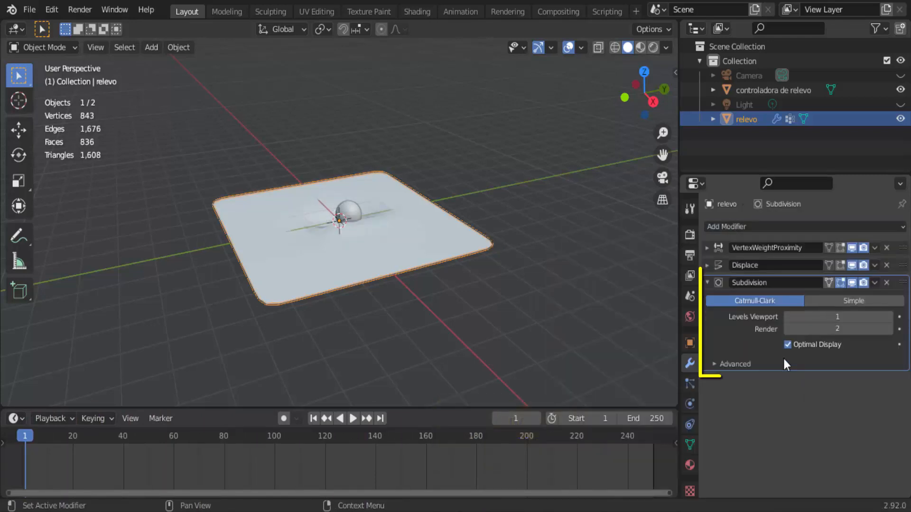
Set the relevo plane's Subdivision modifier to Simple, with 3 levels for both viewport and render.
click(836, 306)
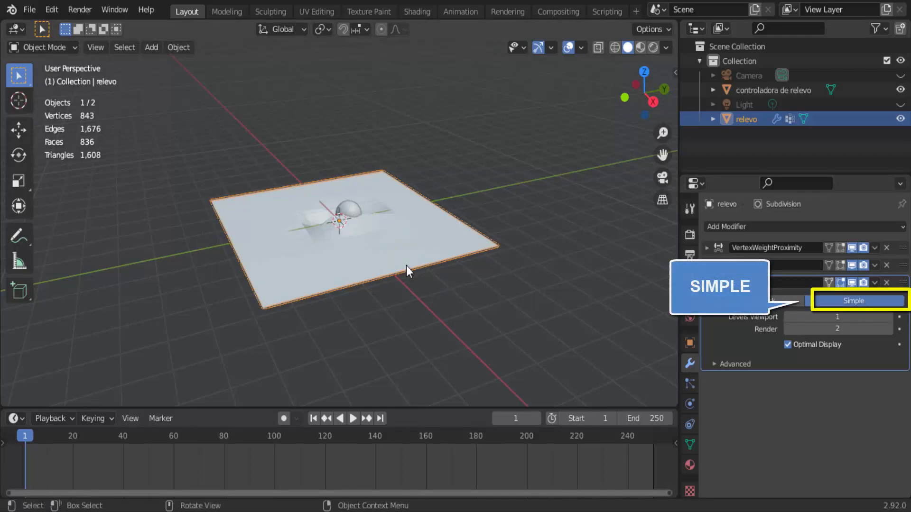
click(890, 316)
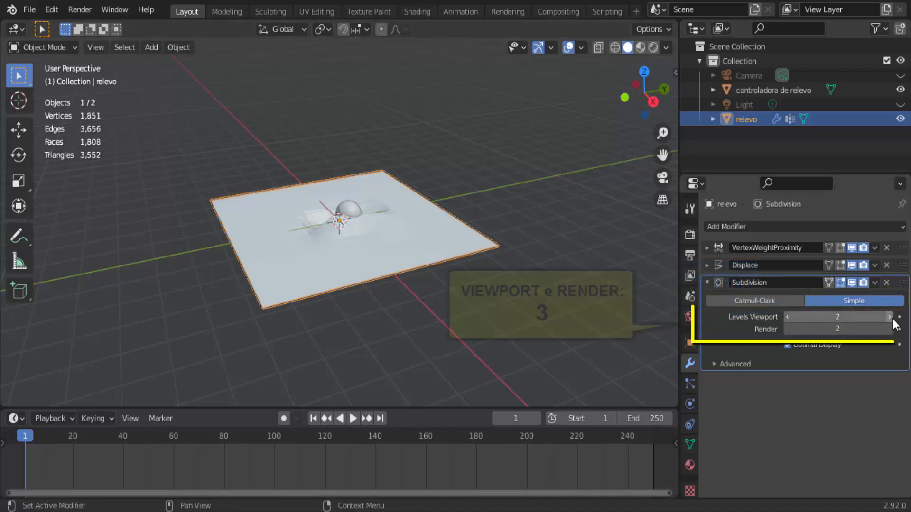
click(889, 317)
click(888, 329)
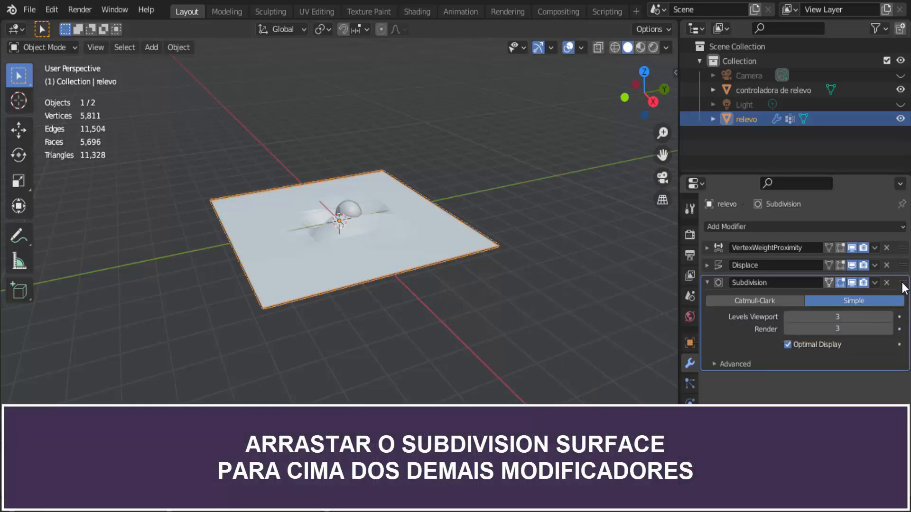
Place the Subdivision modifier above VertexWeightProximity and Displace in the relevo plane's modifier stack.
drag(903, 284, 902, 246)
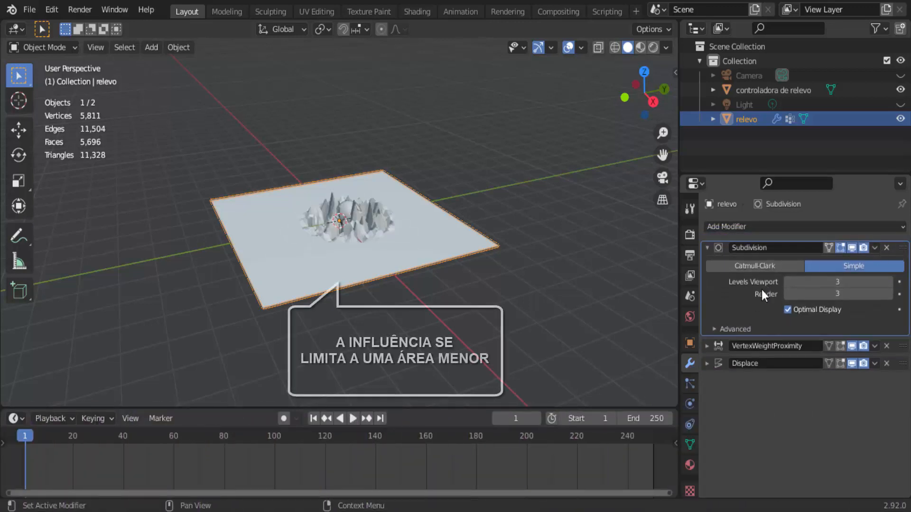
scroll(364, 260, up, 4)
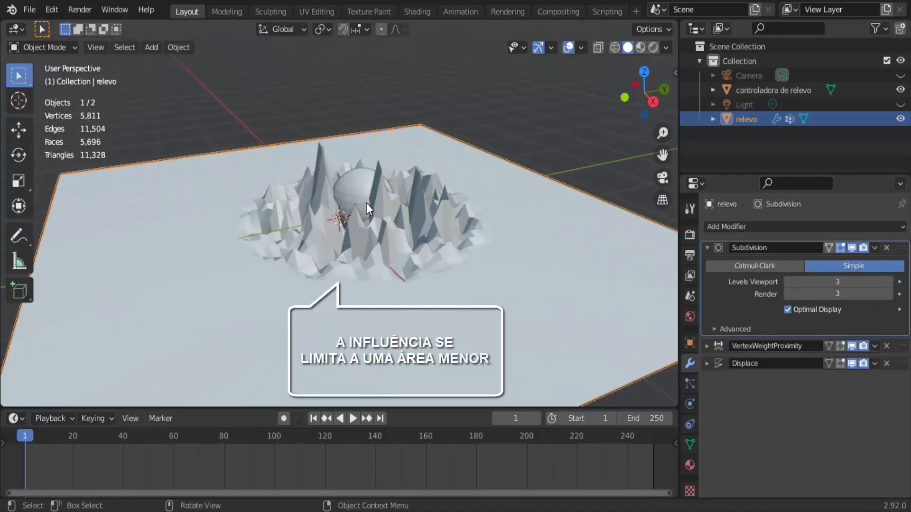
scroll(367, 203, down, 3)
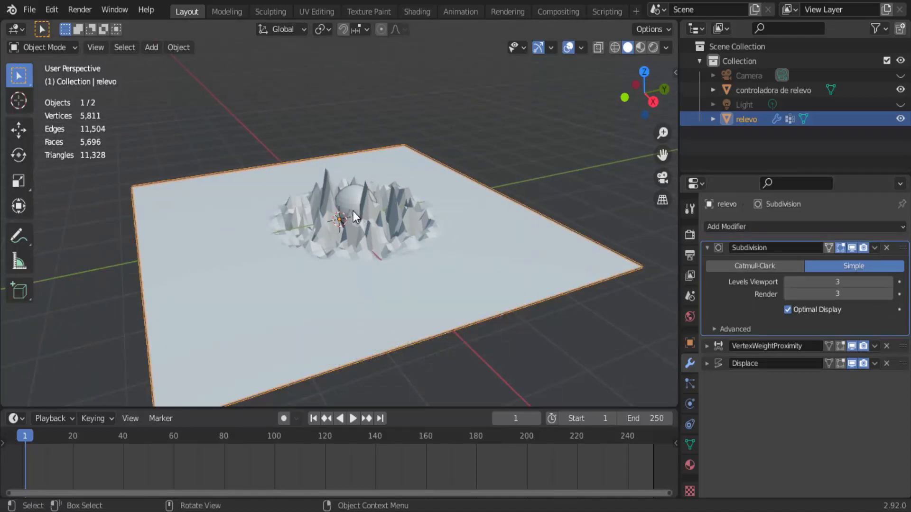
Merge all vertices of the controladora de relevo sphere at their center in Edit Mode and return to Object Mode.
click(351, 201)
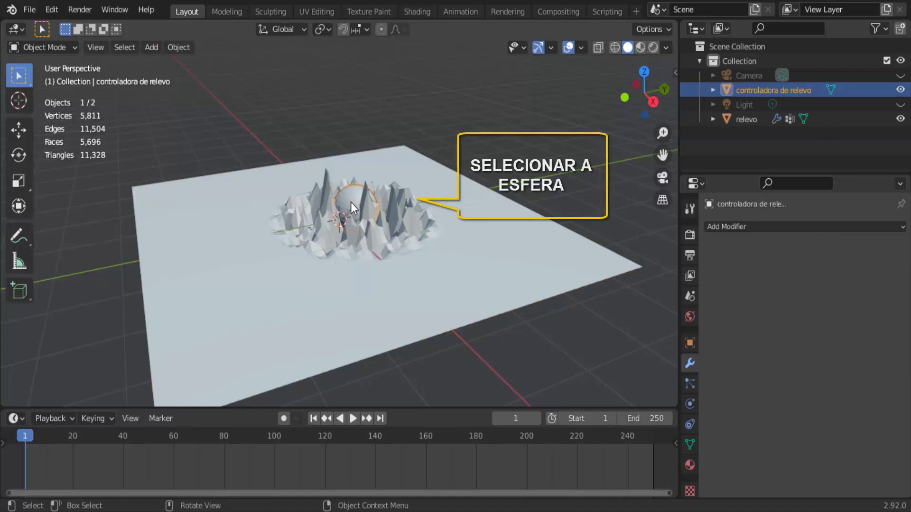
click(53, 48)
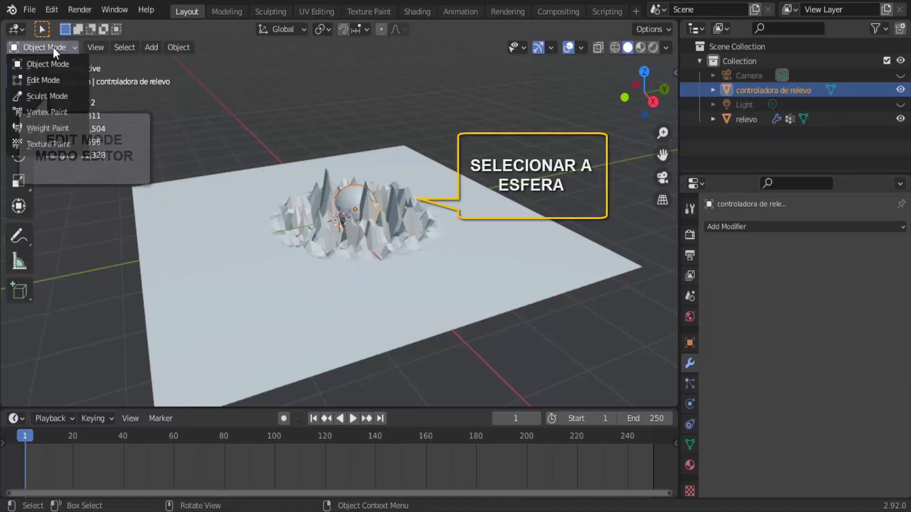
click(51, 77)
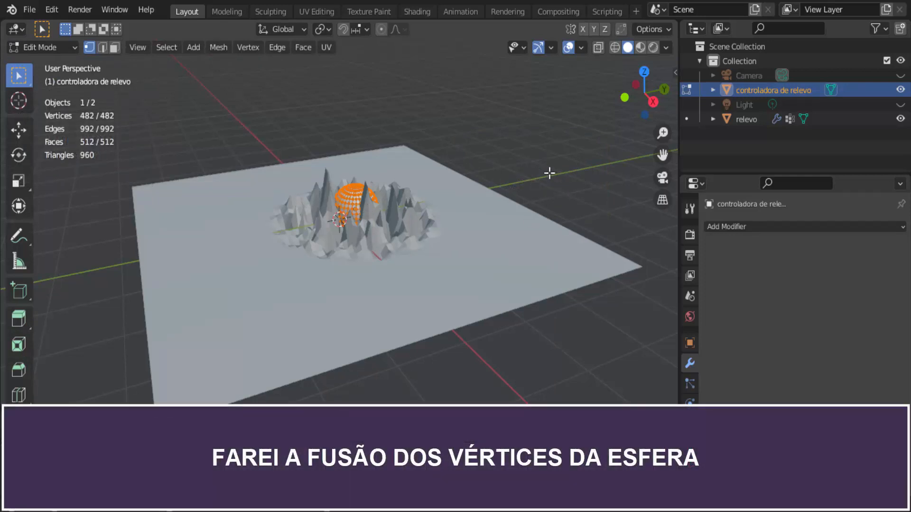
key(m)
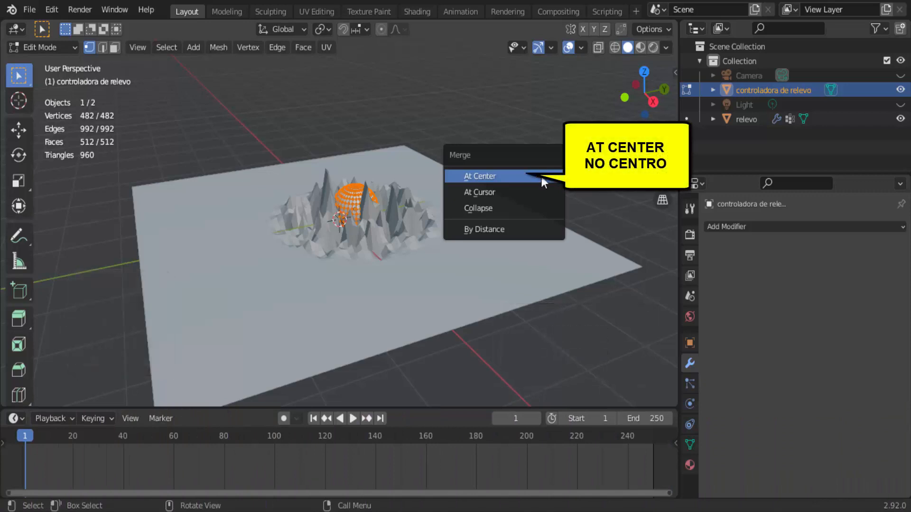
click(544, 180)
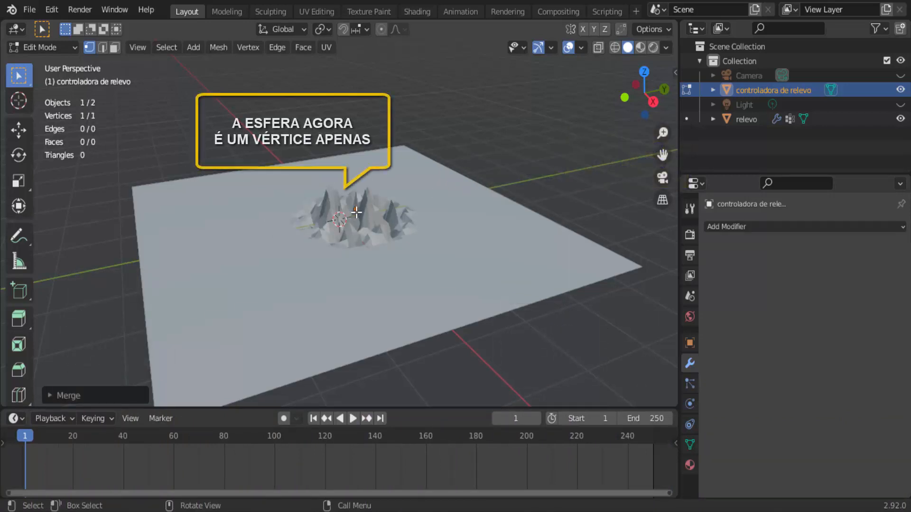
click(42, 48)
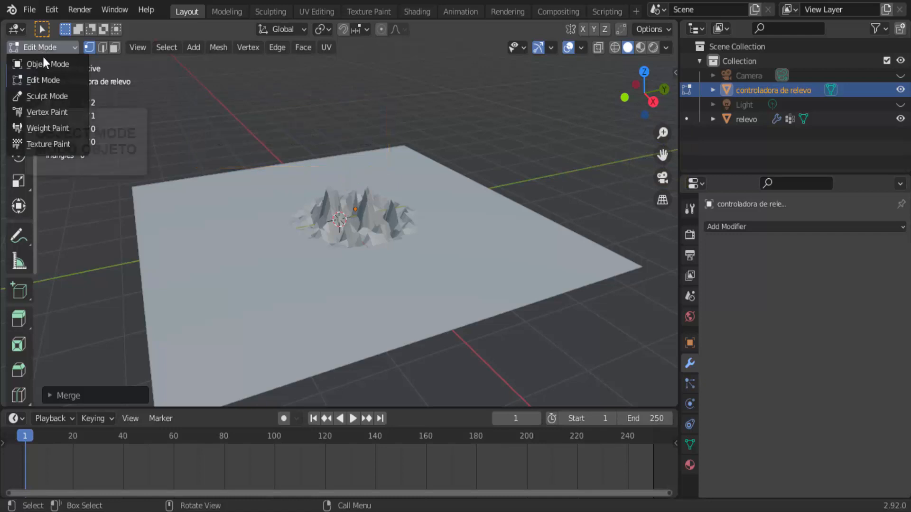
click(43, 60)
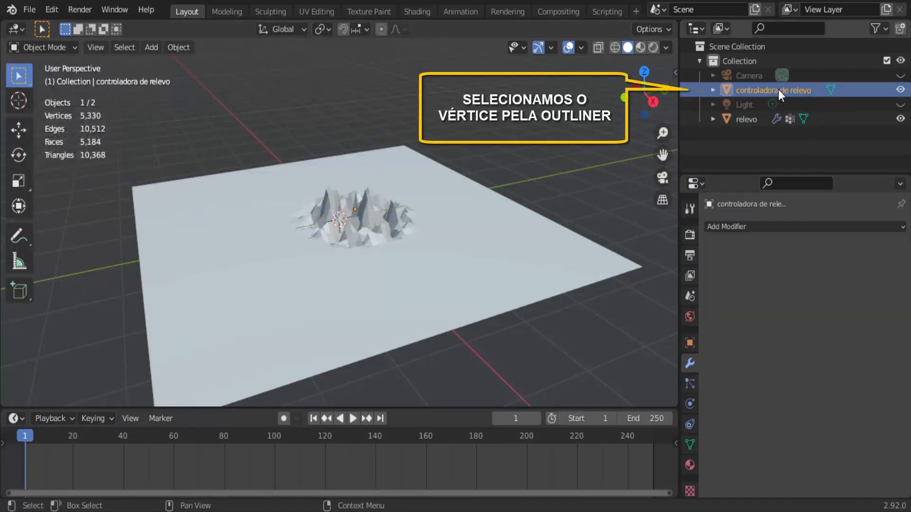
Move the controladora de relevo vertex along the negative Y axis and lower it beneath the relief.
click(18, 133)
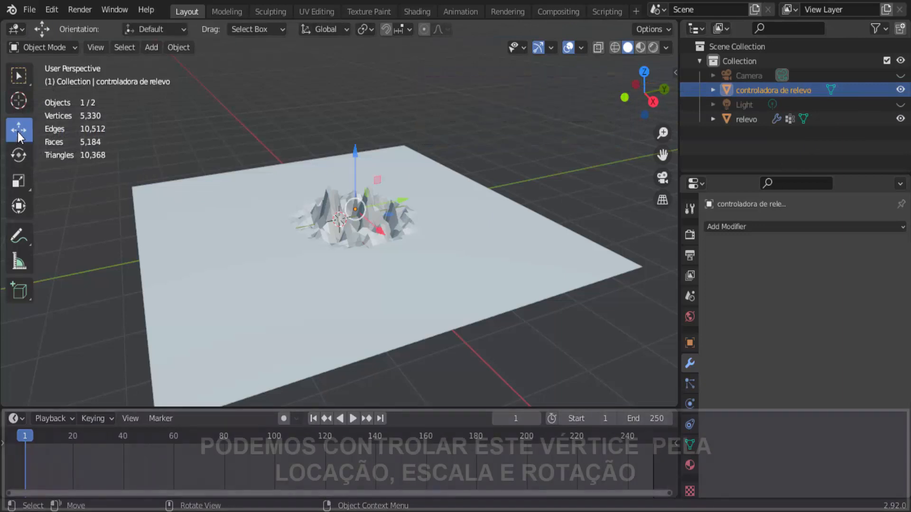
drag(405, 203, 317, 213)
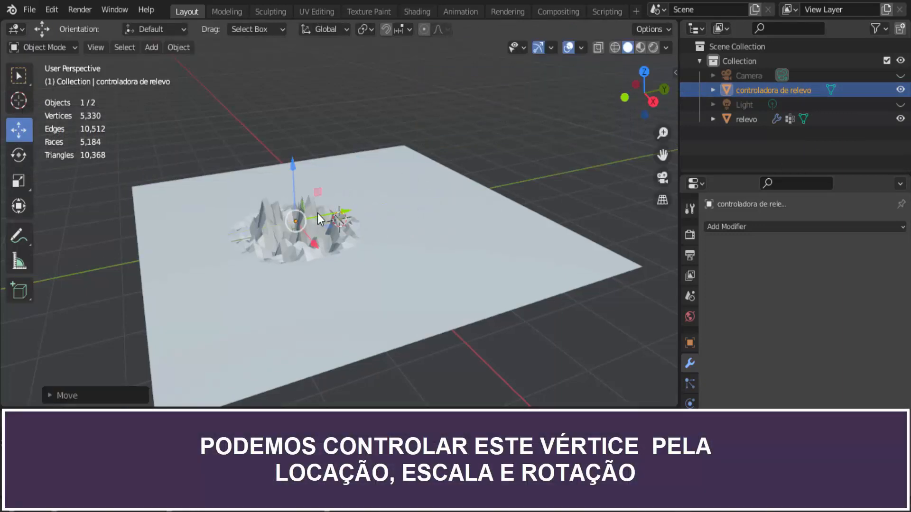
drag(290, 177, 327, 179)
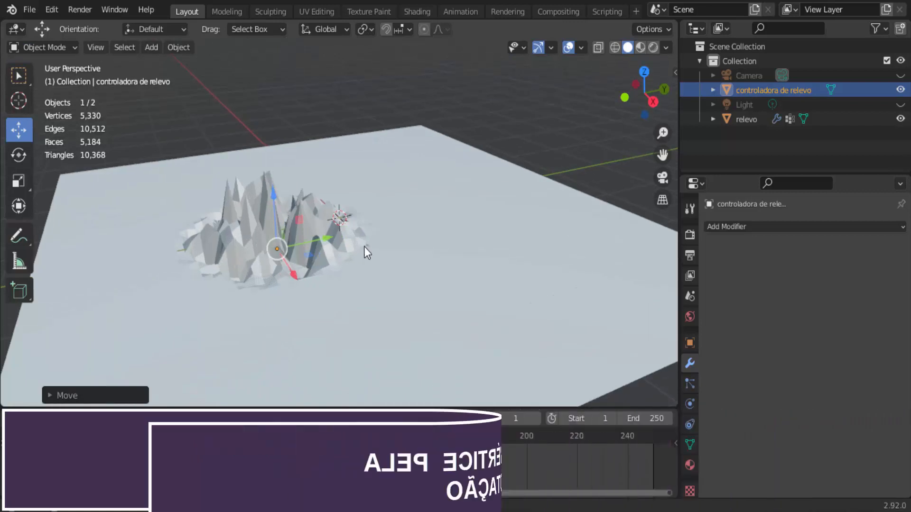
Set the relevo plane's Displace modifier to strength 0.300 and midlevel 0.174.
click(499, 249)
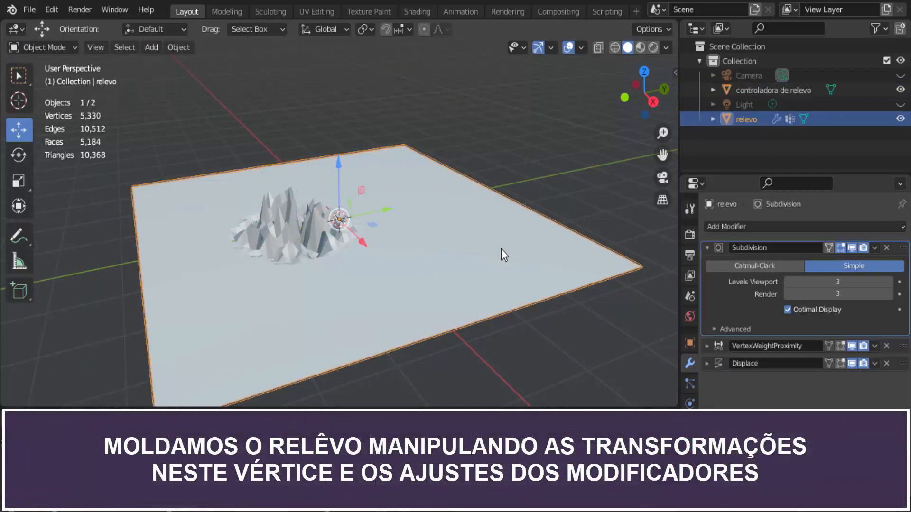
click(706, 248)
click(707, 282)
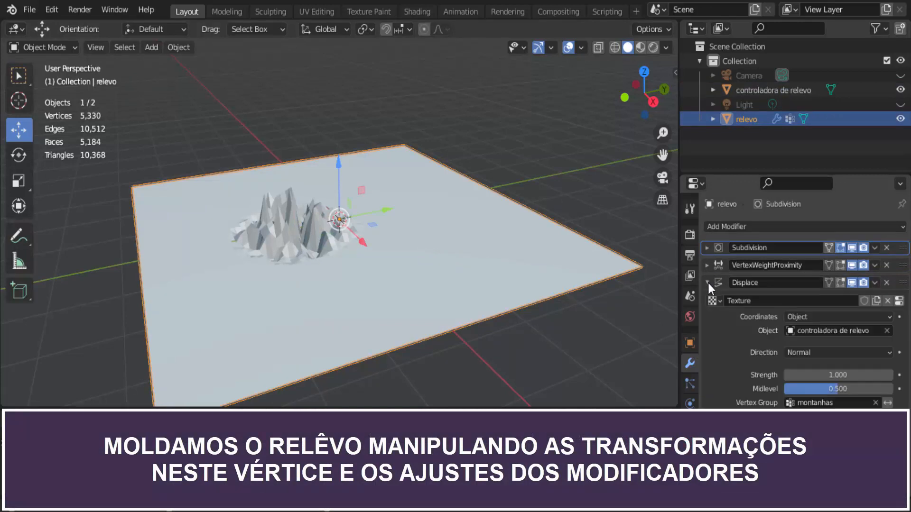
mouse_move(838, 376)
mouse_down()
mouse_move(829, 375)
mouse_move(830, 388)
mouse_move(809, 388)
mouse_up()
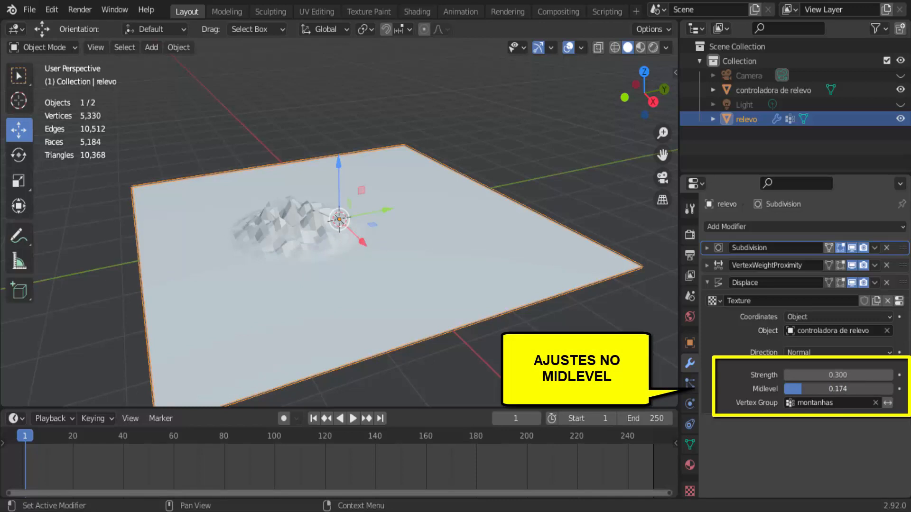
Apply Shade Smooth to the relevo plane to soften its faceted mountains.
scroll(488, 286, up, 5)
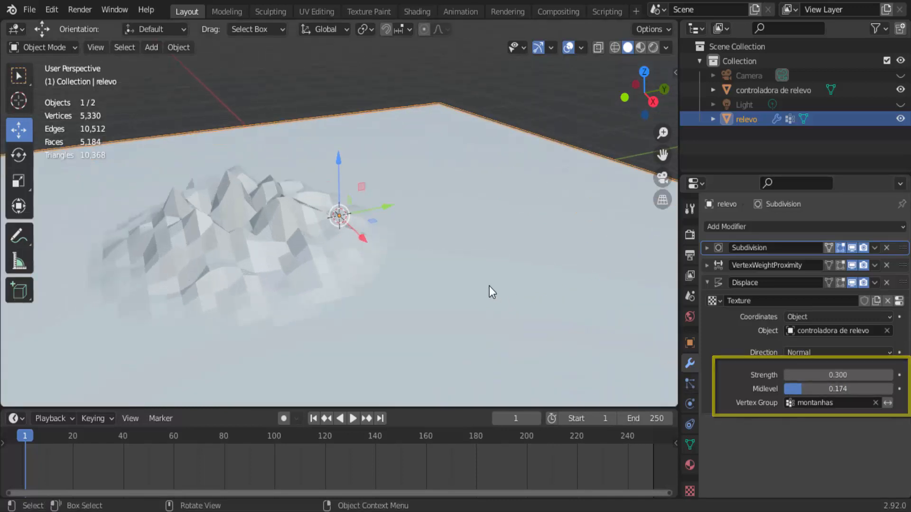
scroll(479, 284, down, 2)
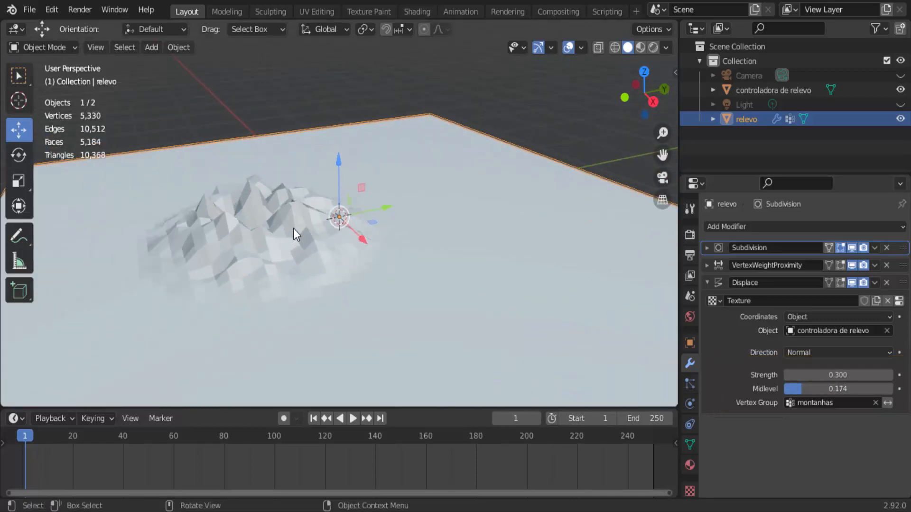
right_click(389, 144)
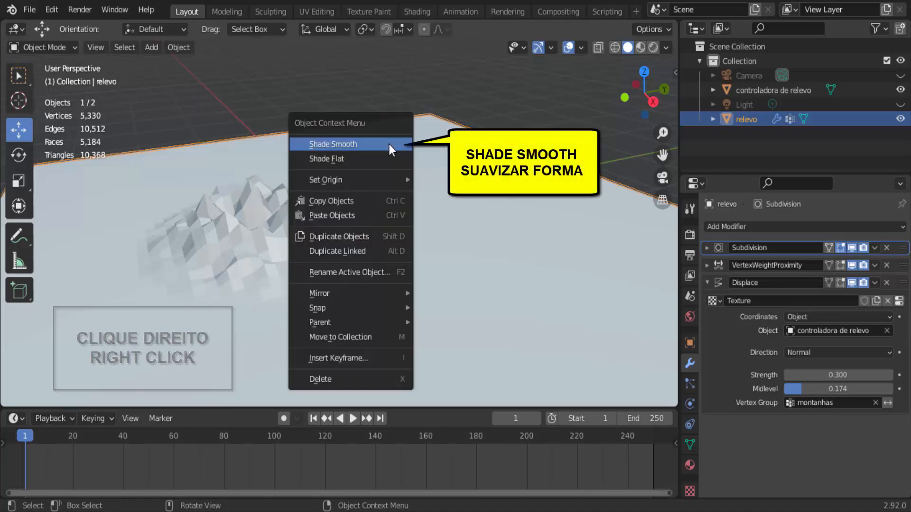
click(389, 144)
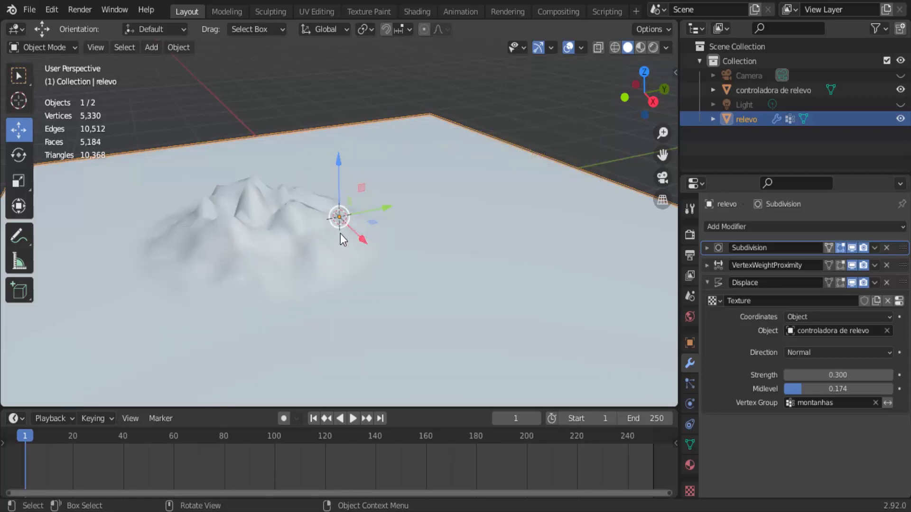
scroll(341, 236, down, 2)
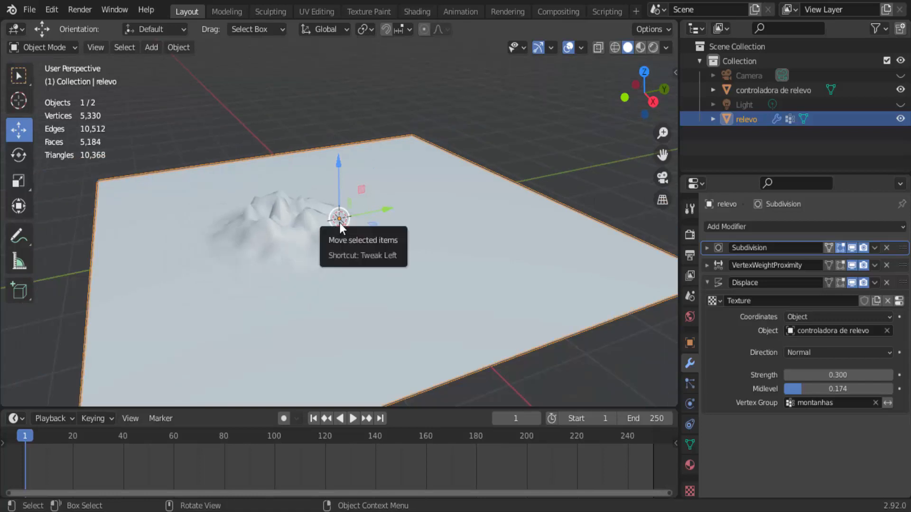
Scale up the controladora de relevo vertex to widen the relief, and rotate it to vary the mountain shapes.
click(744, 91)
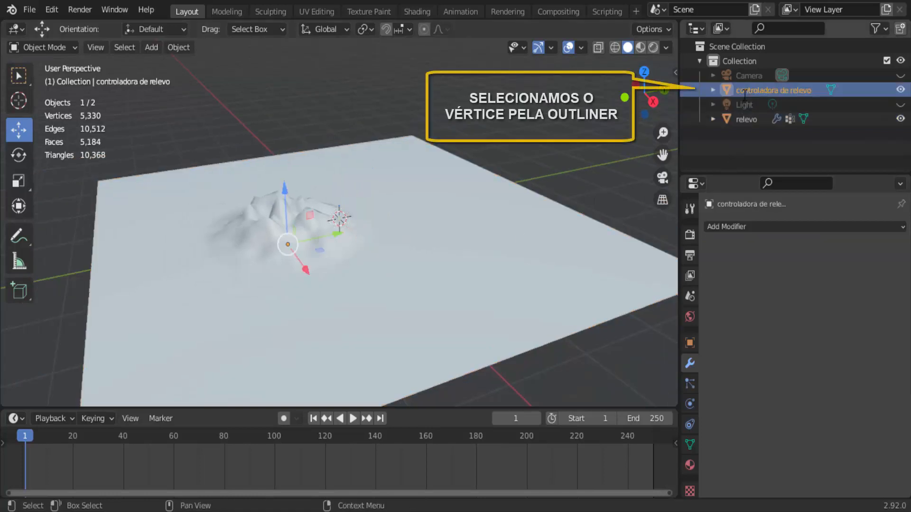
key(s)
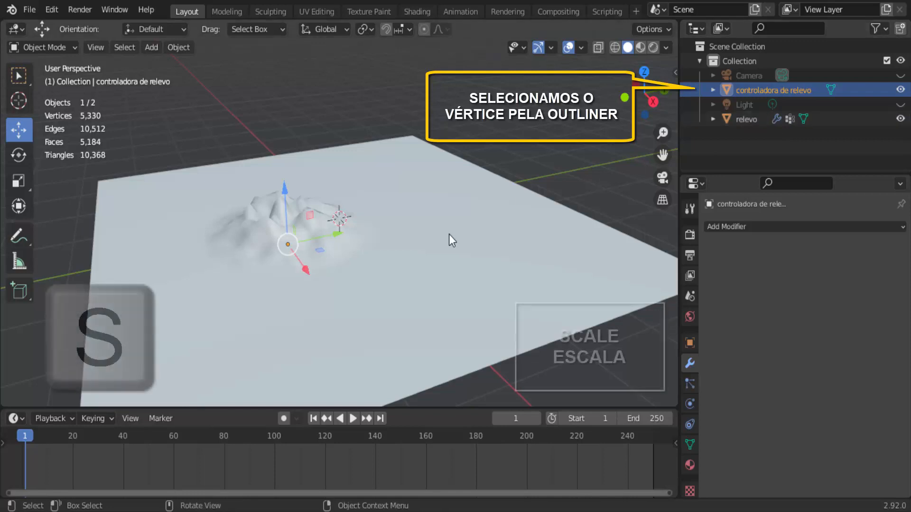
key(s)
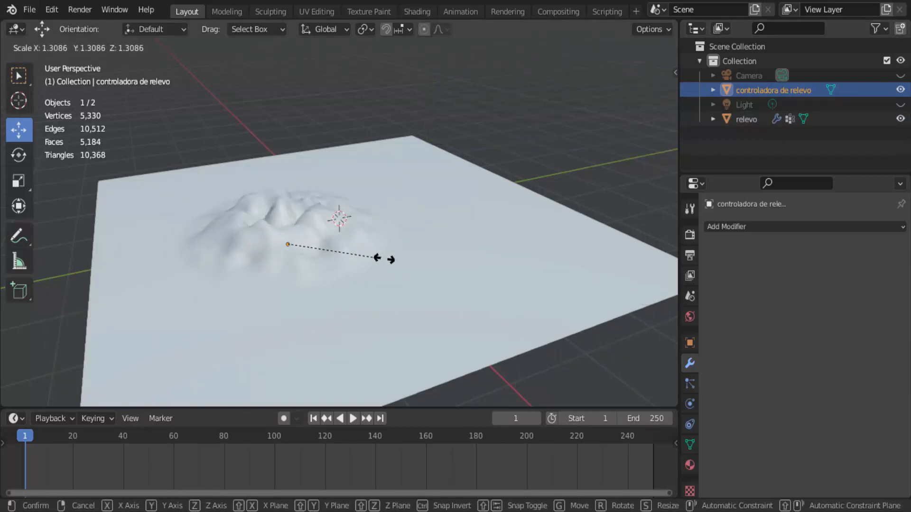
click(389, 271)
key(r)
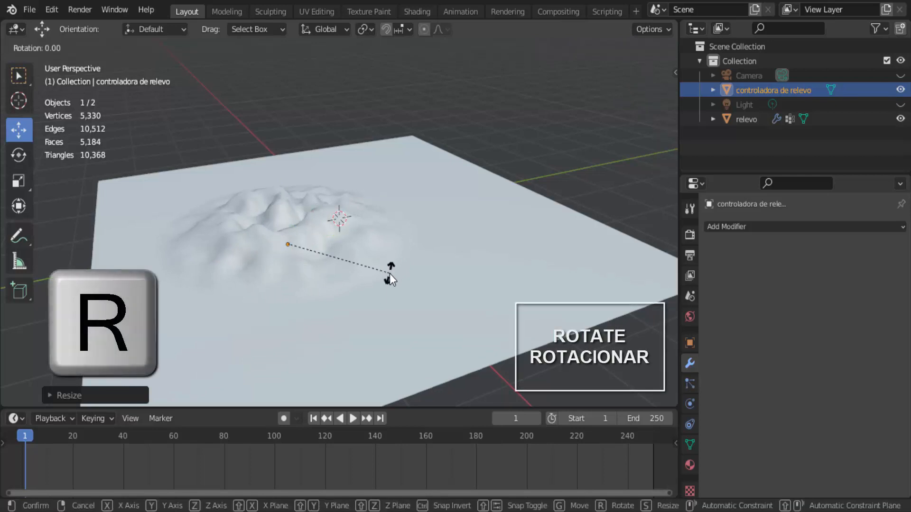
click(283, 307)
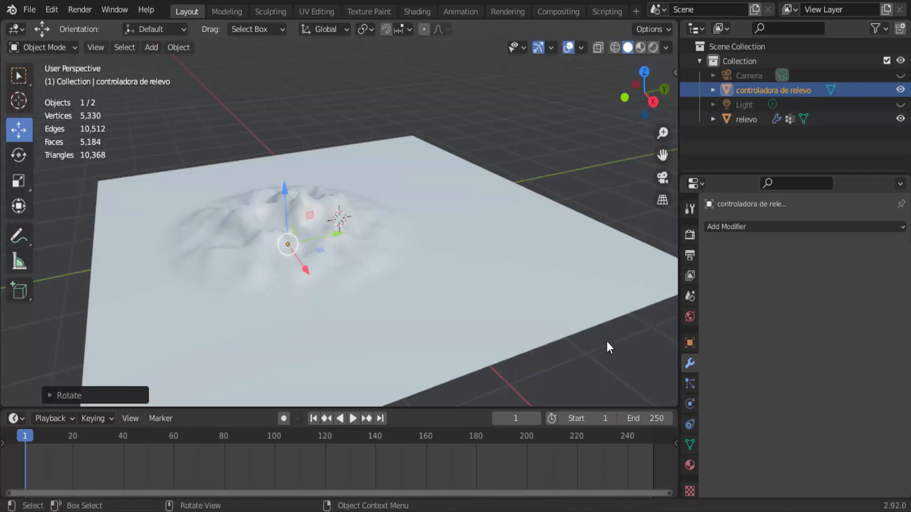
Set the relevo plane's Clouds displacement texture to brightness 1.310 and contrast 2.500.
click(557, 300)
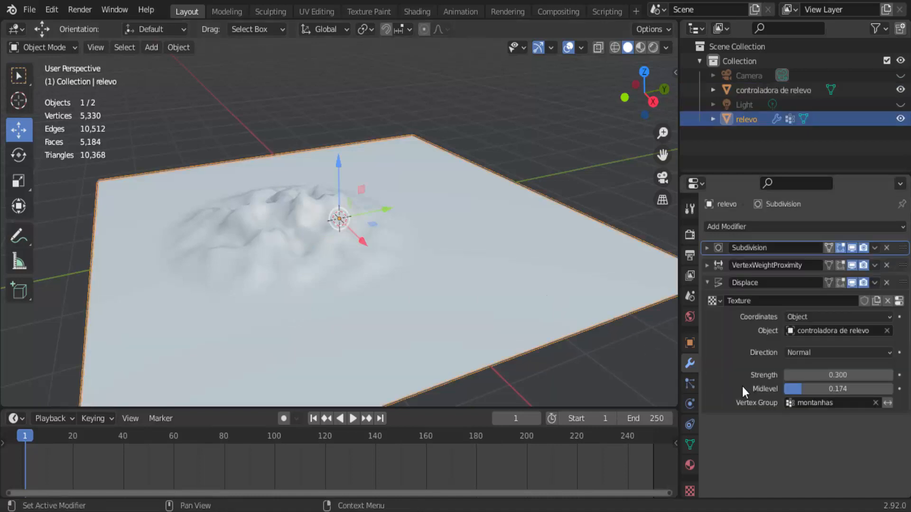
click(705, 288)
click(706, 288)
click(898, 301)
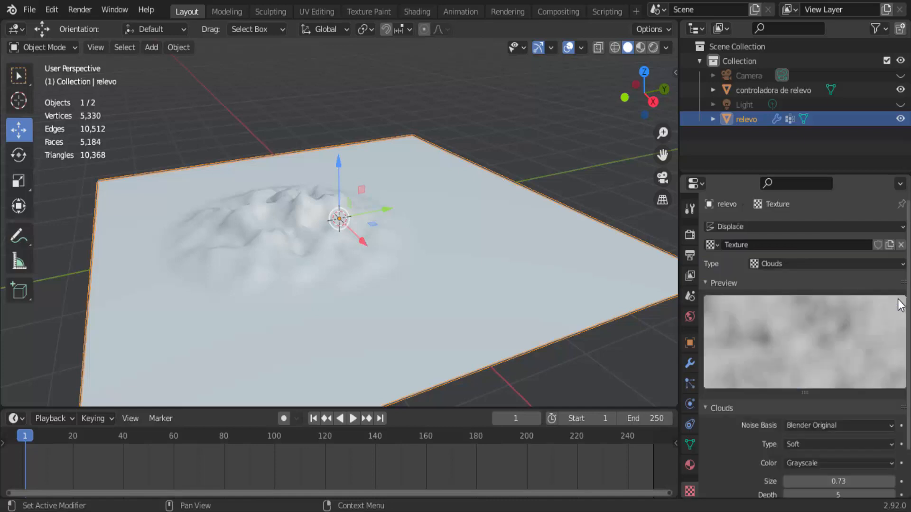
scroll(784, 389, down, 3)
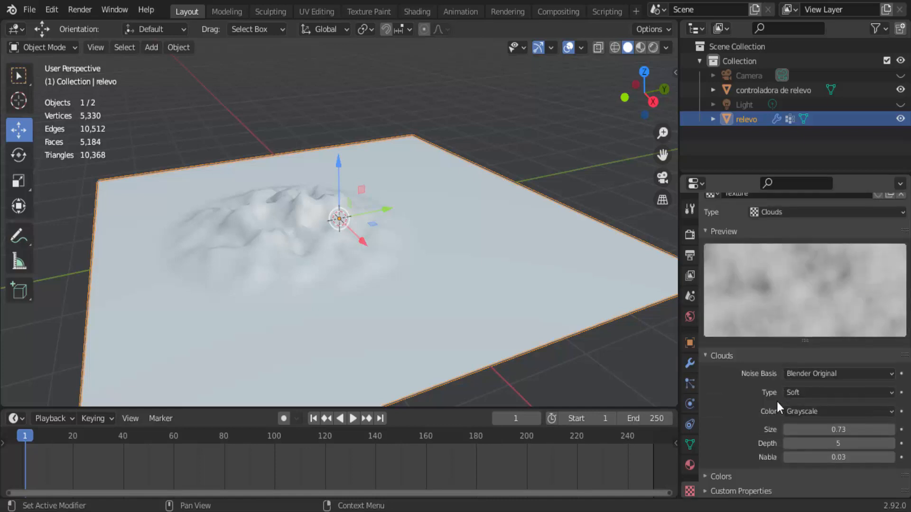
click(706, 476)
scroll(705, 476, down, 7)
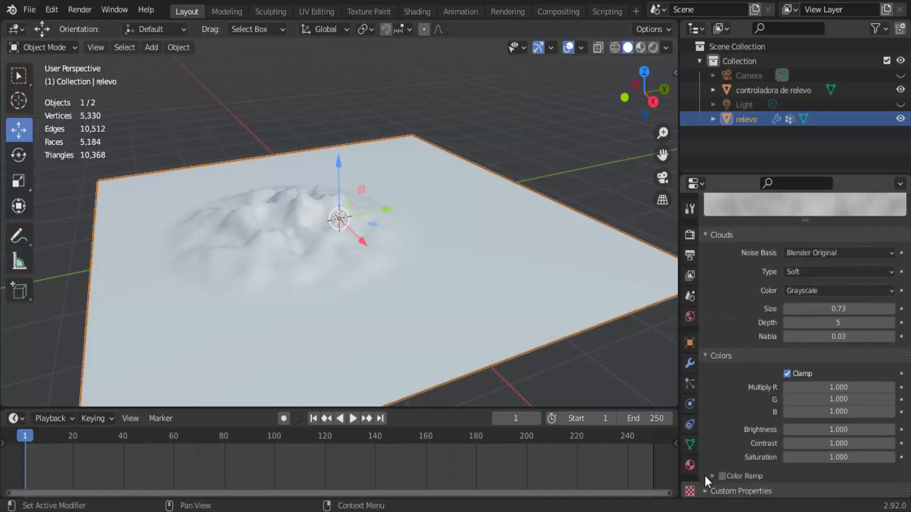
drag(811, 429, 881, 443)
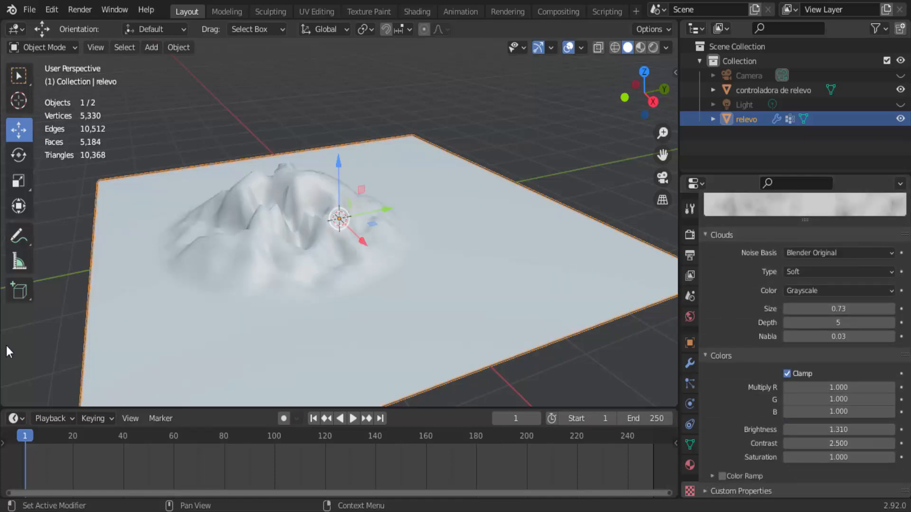
Move the relevo plane slightly along the positive Y axis.
drag(387, 211, 419, 212)
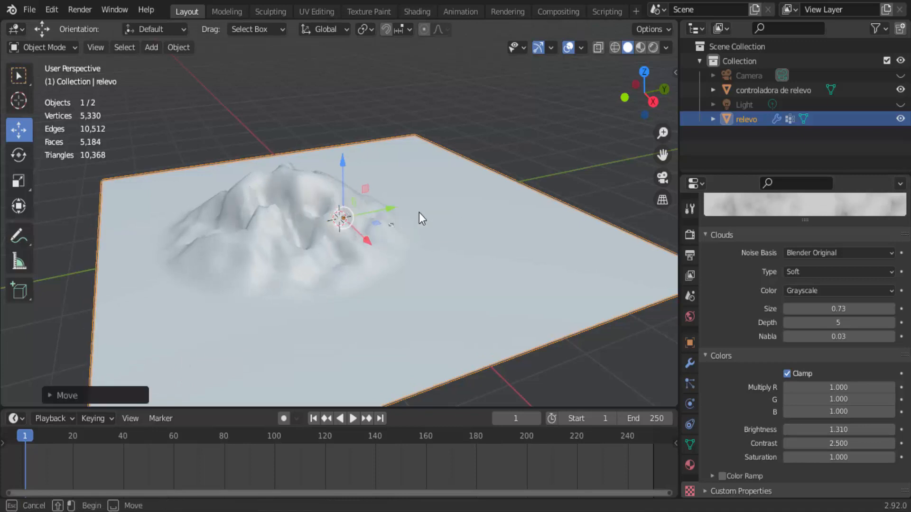
Move the controladora de relevo vertex along the positive Y axis, adjust it along X, and scale it up to widen the relief.
click(748, 90)
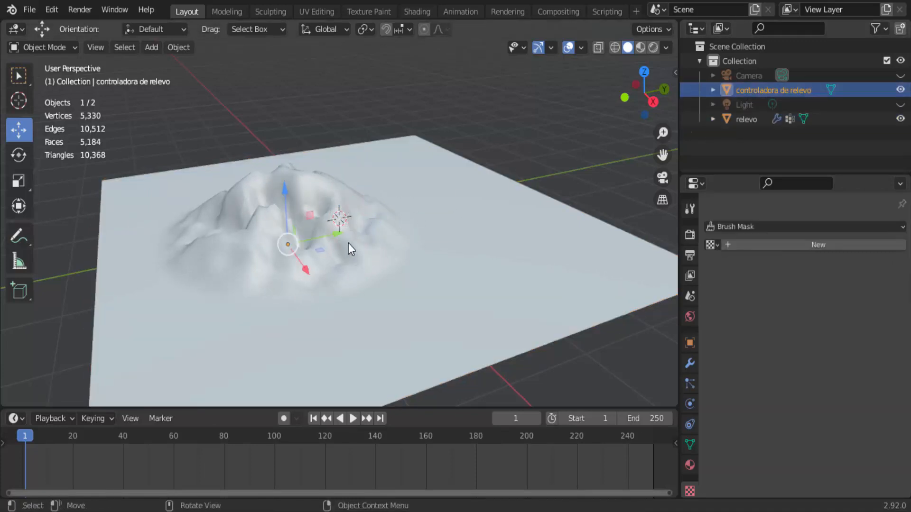
drag(342, 237, 408, 236)
mouse_move(411, 269)
mouse_down()
mouse_move(427, 288)
mouse_move(414, 260)
mouse_up()
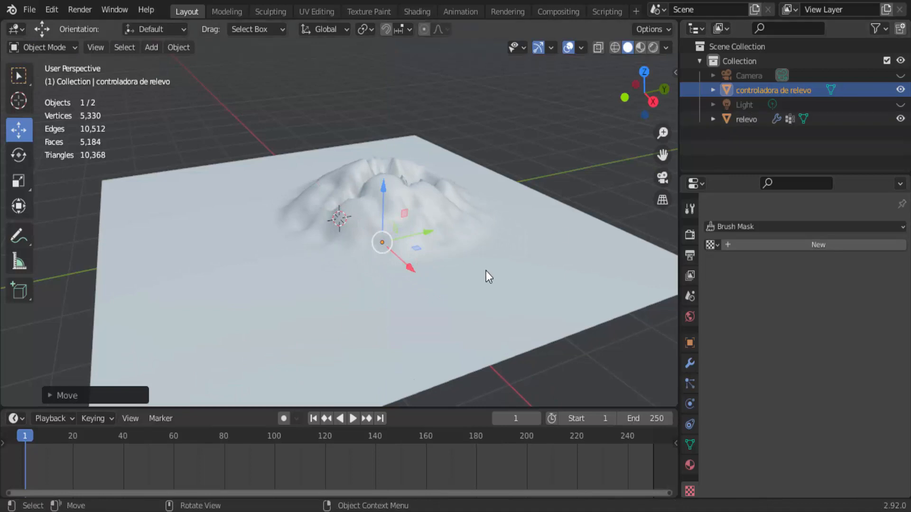
key(s)
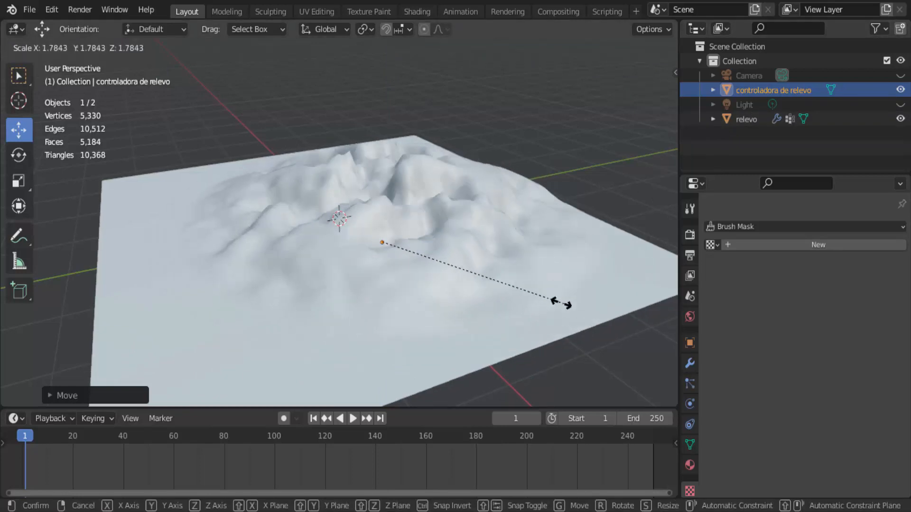
click(527, 284)
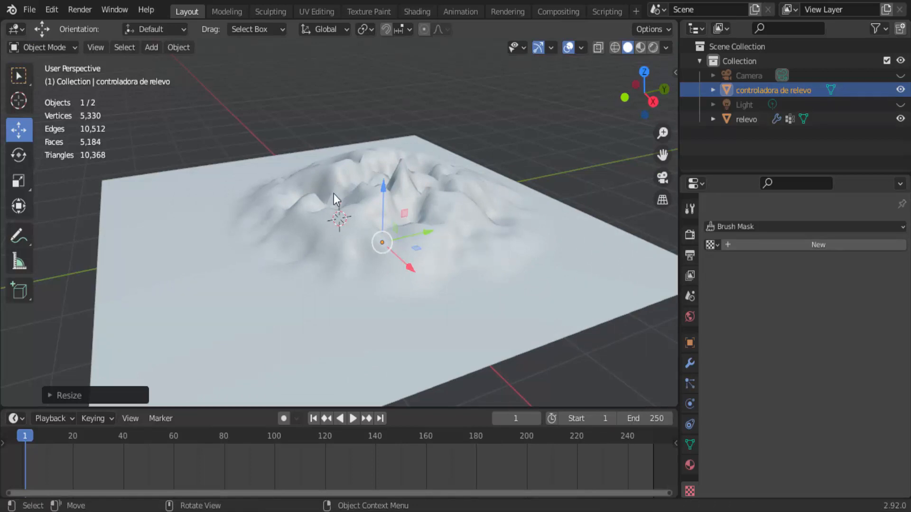
scroll(425, 241, down, 1)
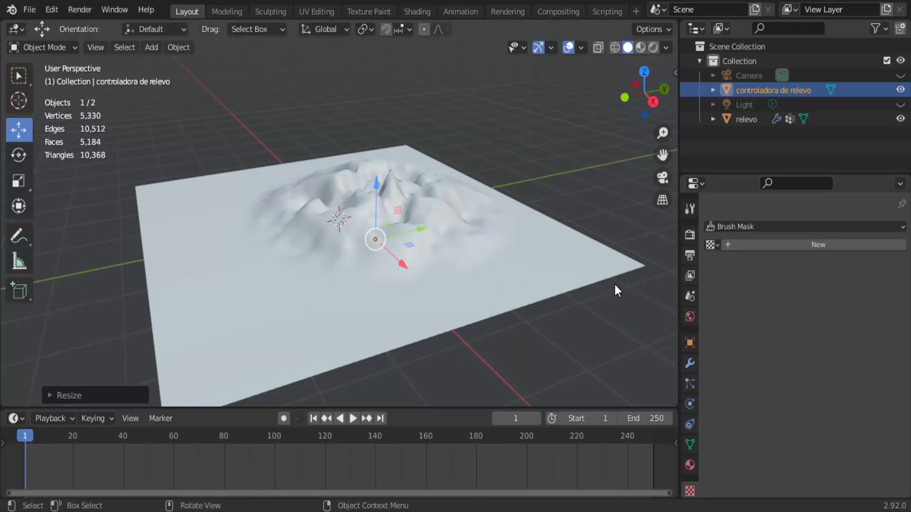
In the relevo plane's VertexWeightProximity modifier, set the falloff type to Sphere, with Lowest 3.4 m and Highest 2.2 m.
click(607, 272)
click(690, 363)
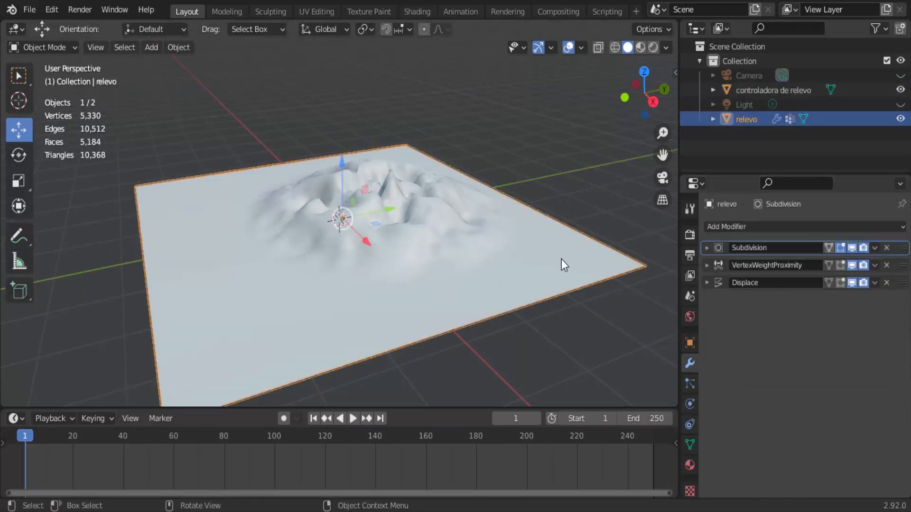
click(706, 265)
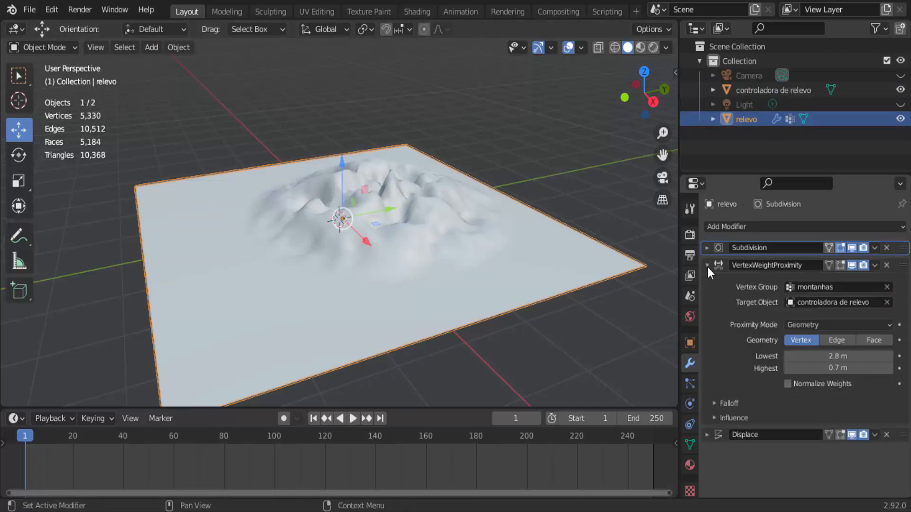
click(714, 404)
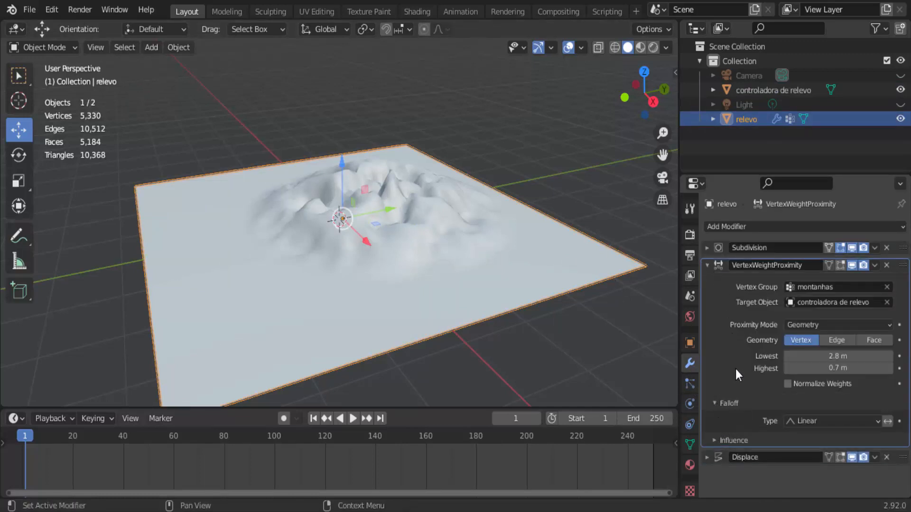
click(817, 422)
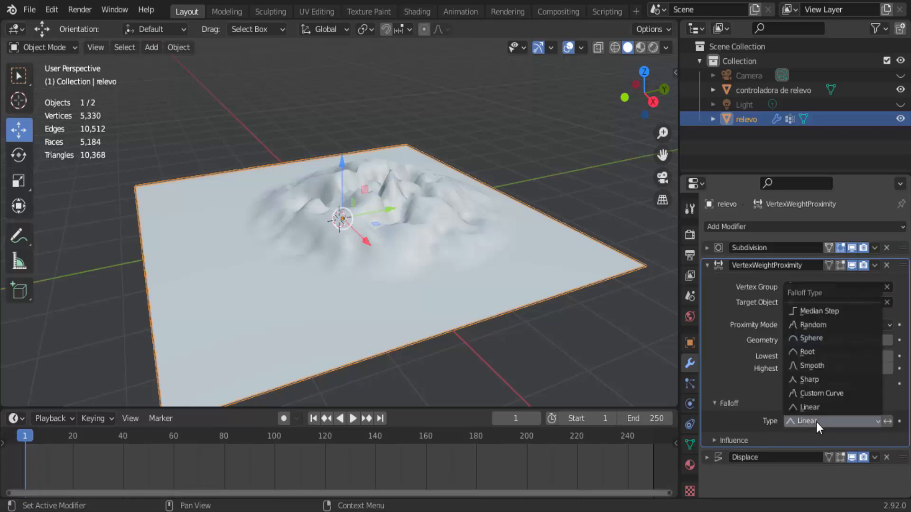
click(821, 338)
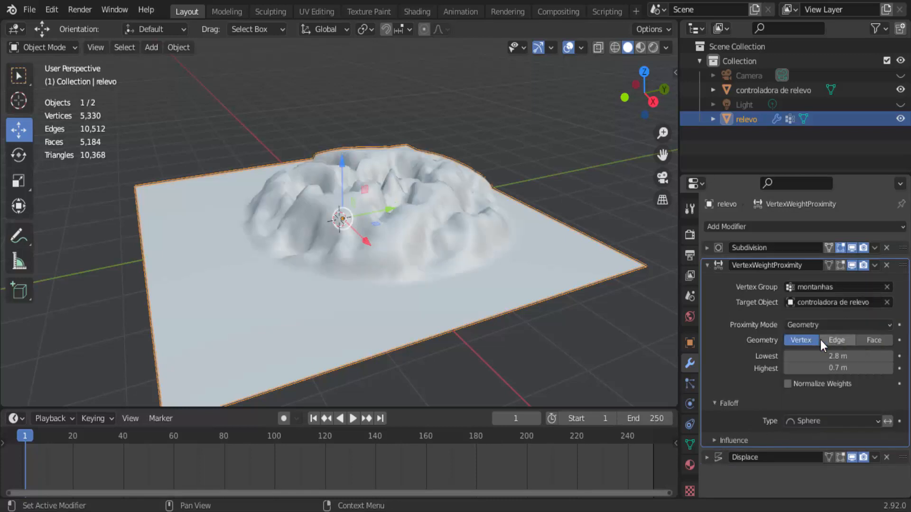
mouse_move(824, 356)
mouse_down()
mouse_move(843, 356)
mouse_move(824, 356)
mouse_up()
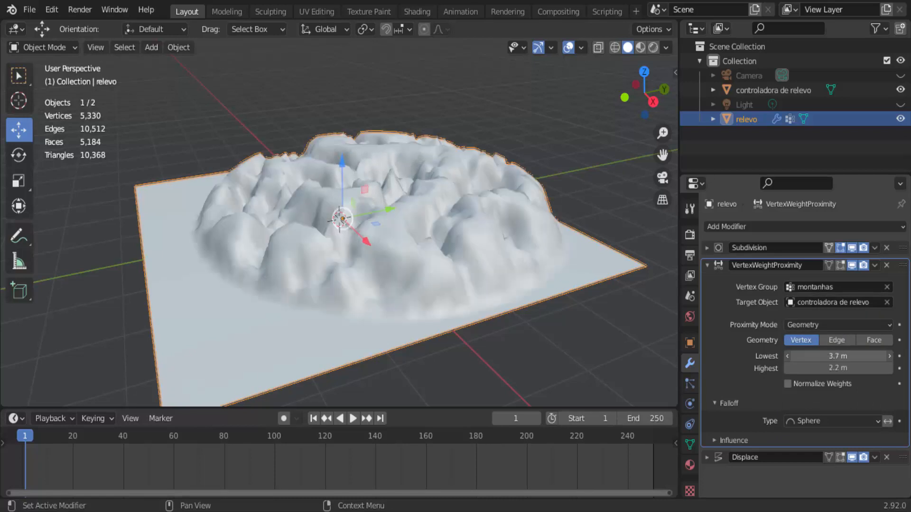
drag(830, 356, 824, 356)
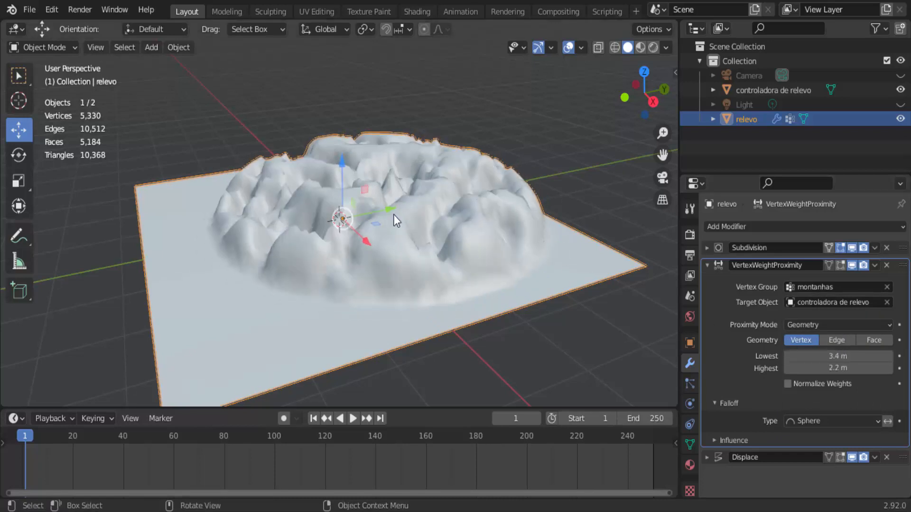
Rescale the controladora de relevo vertex to adjust the extent and shapes of the mountain relief.
click(753, 92)
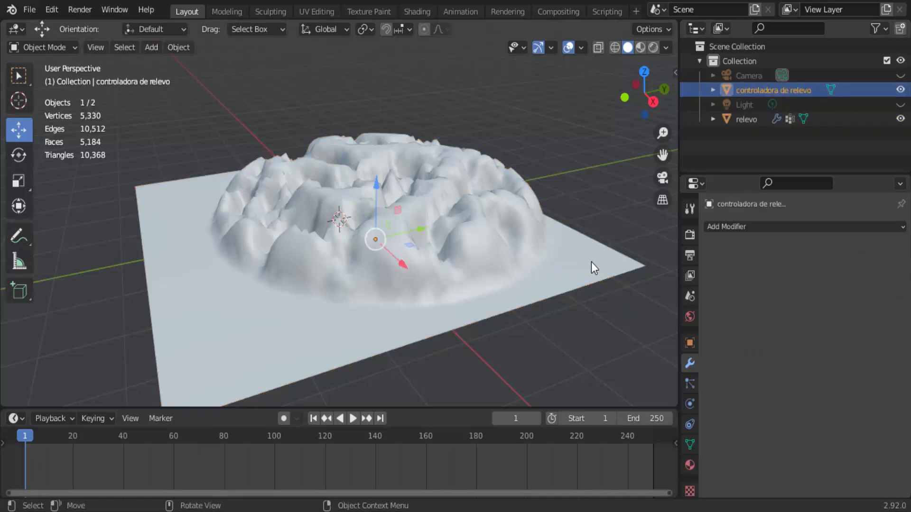
key(s)
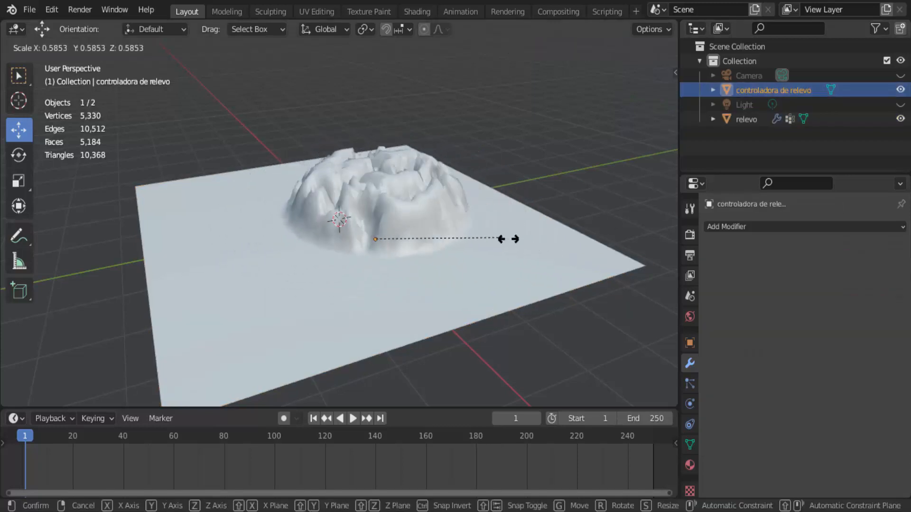
click(550, 275)
middle_drag(549, 278, 580, 281)
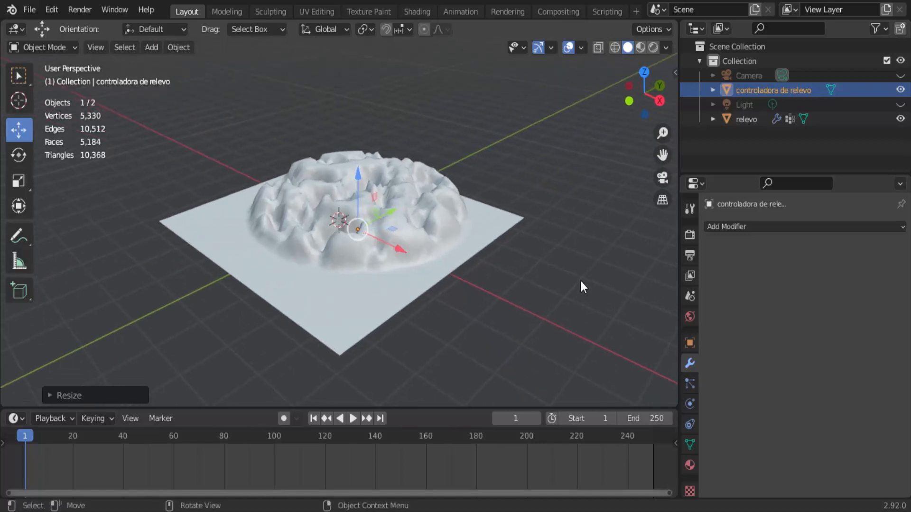